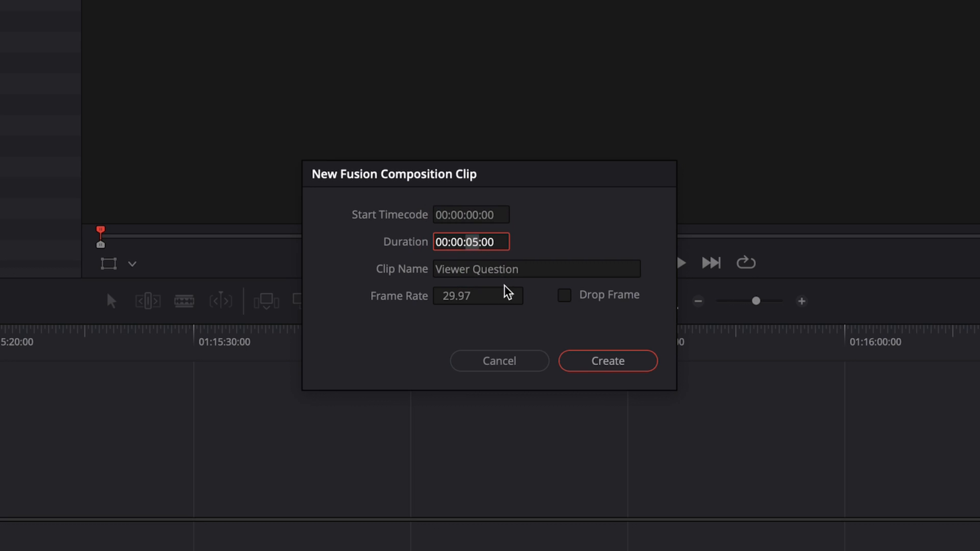
Create the Viewer Question composition clip with a duration of one minute and open it for node editing
{"action": "type", "text": "1"}
{"action": "left_click", "coordinate": [612, 363]}
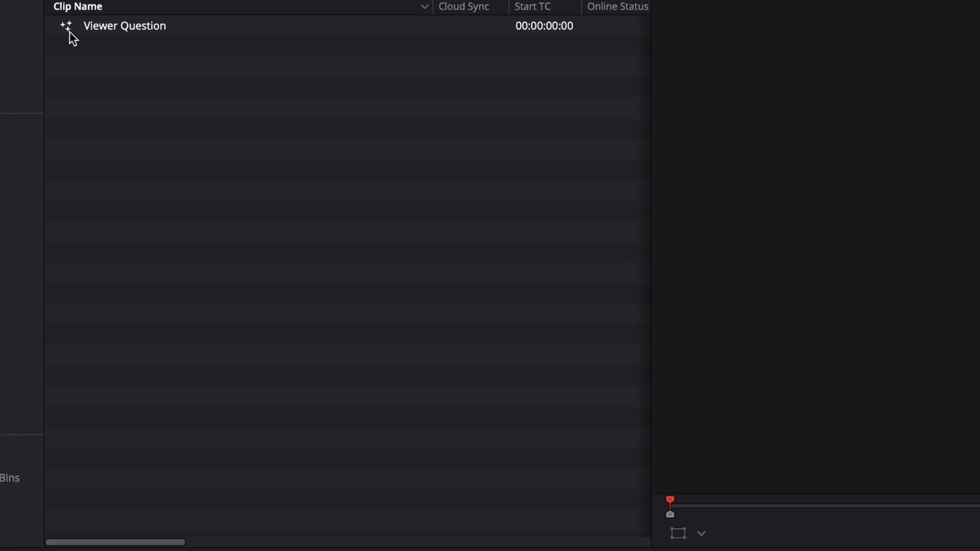
{"action": "double_click", "coordinate": [66, 31]}
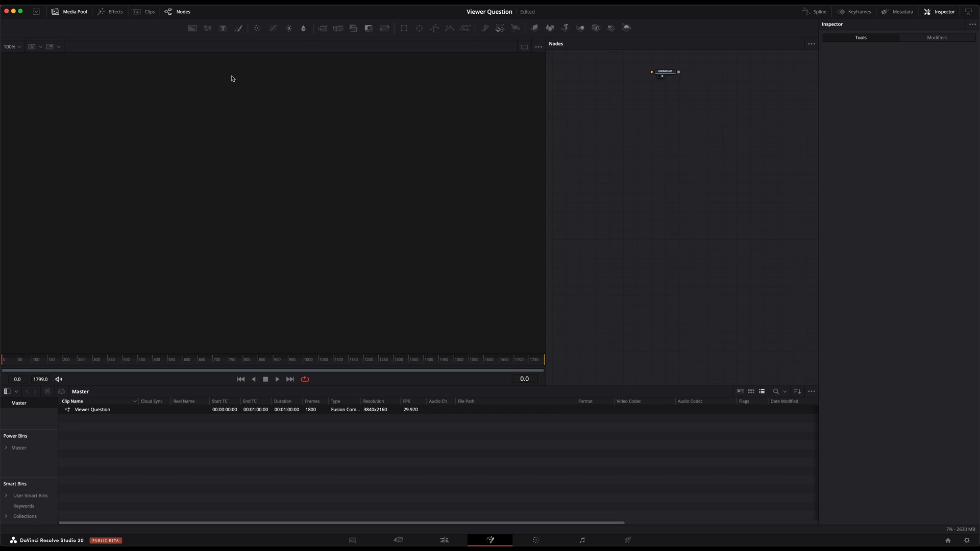
{"action": "left_click", "coordinate": [307, 4]}
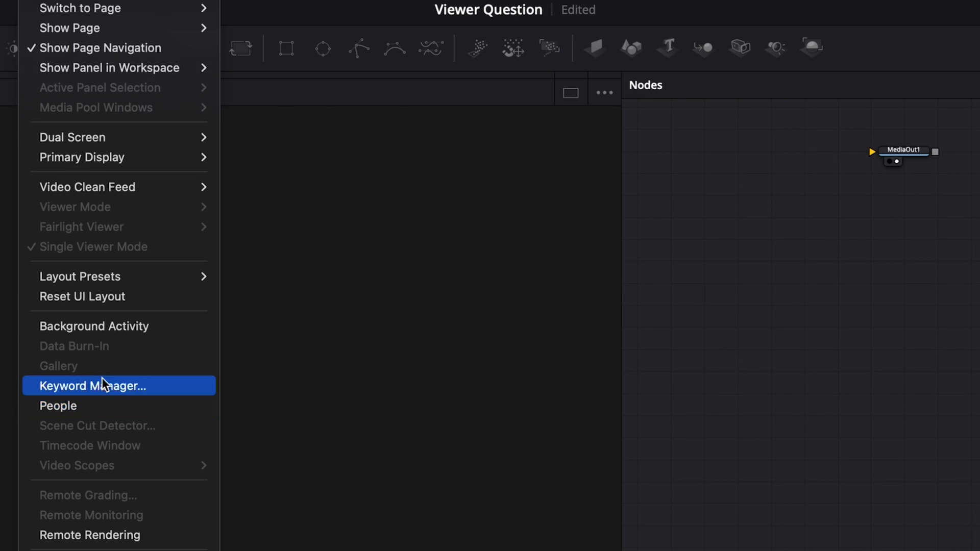
{"action": "mouse_move", "coordinate": [122, 277]}
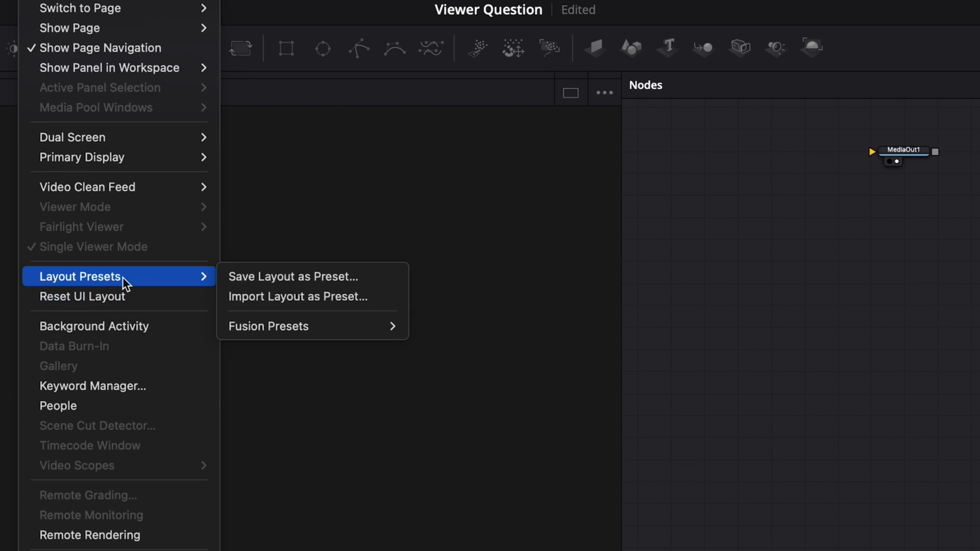
{"action": "mouse_move", "coordinate": [297, 325]}
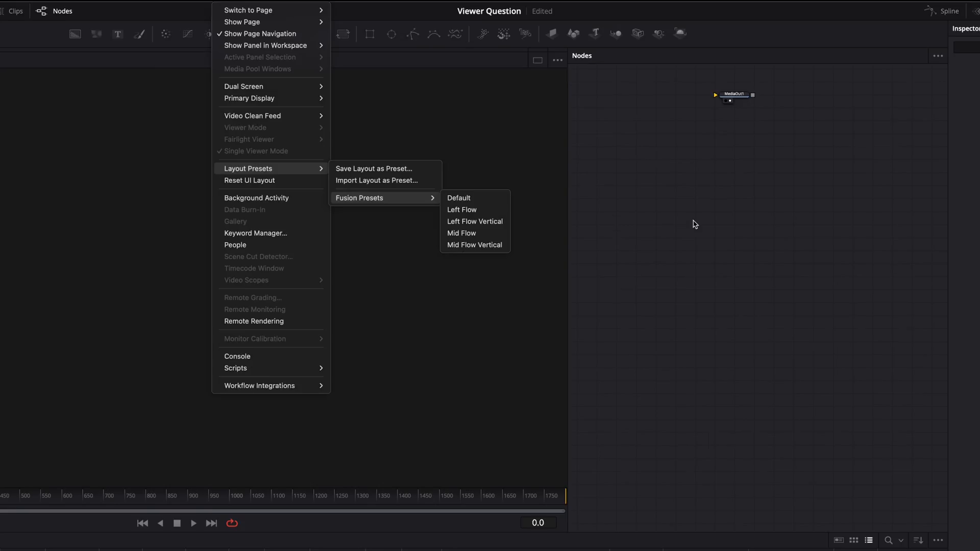
{"action": "left_click", "coordinate": [694, 224]}
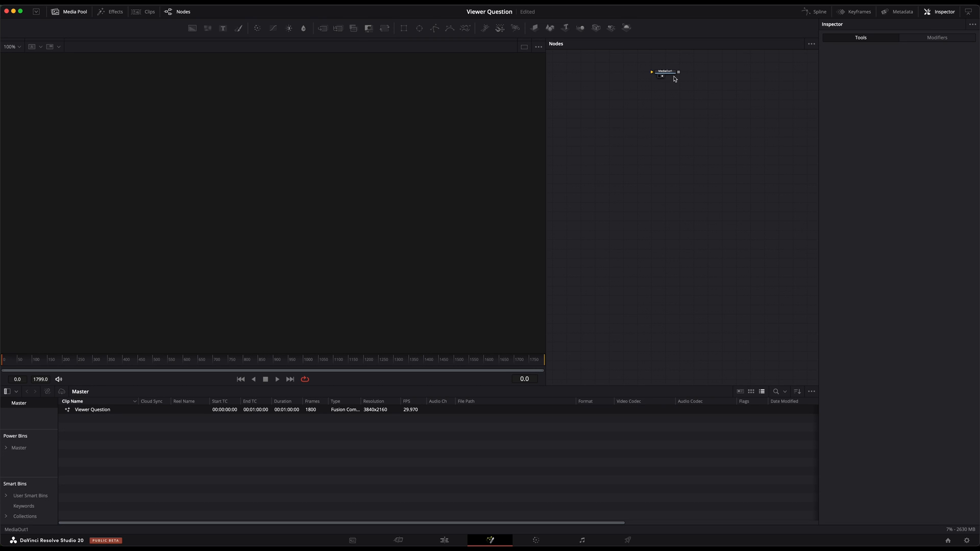
Move the MediaOut1 node down to the lower part of the node graph and set the flow to build vertically
{"action": "left_click_drag", "start_coordinate": [669, 75], "coordinate": [736, 357]}
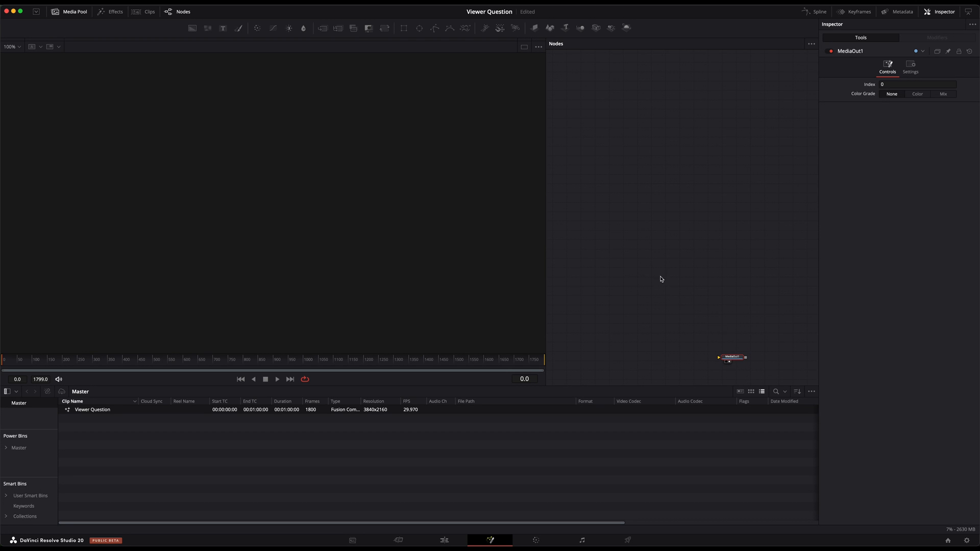
{"action": "right_click", "coordinate": [616, 207]}
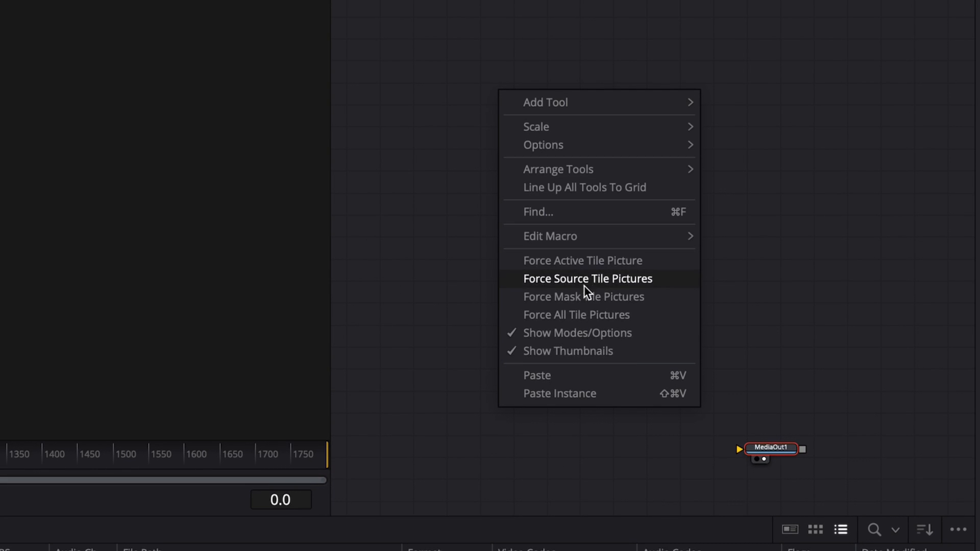
{"action": "mouse_move", "coordinate": [609, 139]}
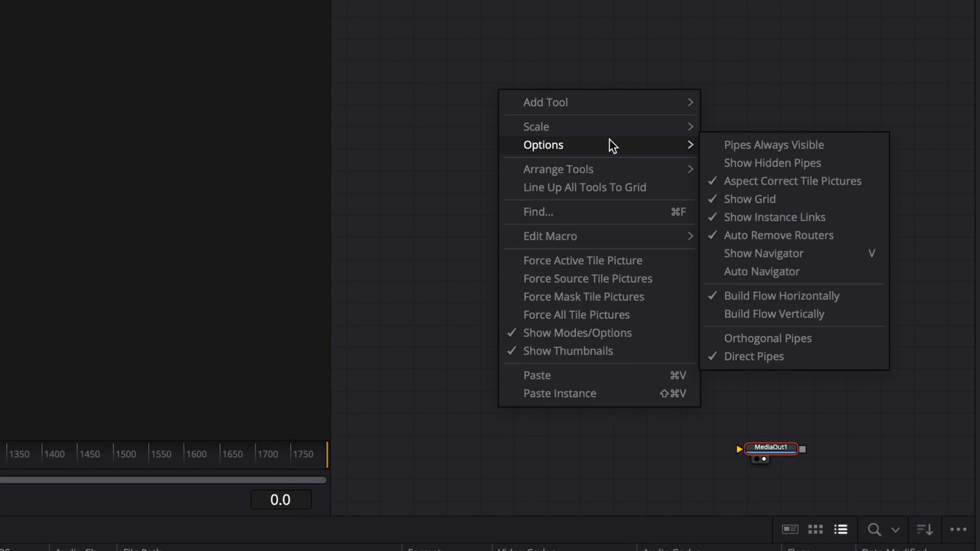
{"action": "left_click", "coordinate": [808, 310]}
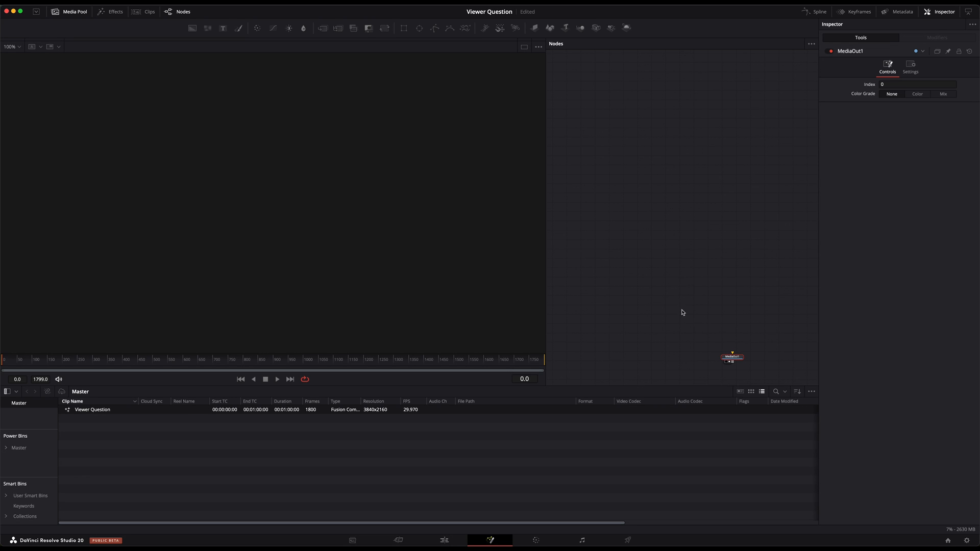
Add a Background node at the top of the node graph and connect its output to MediaOut1
{"action": "left_click", "coordinate": [677, 242]}
{"action": "key", "text": "shift+space"}
{"action": "type", "text": "bg"}
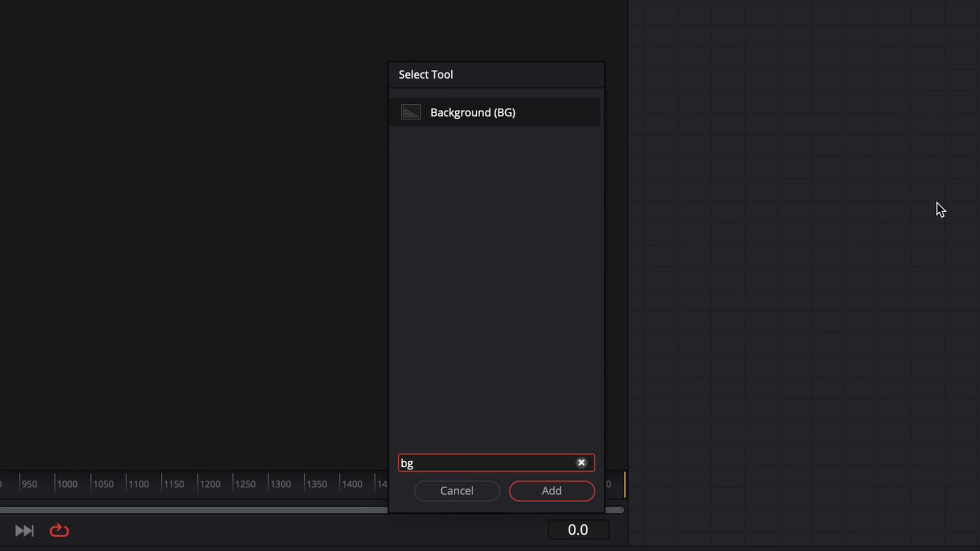
{"action": "key", "text": "Return"}
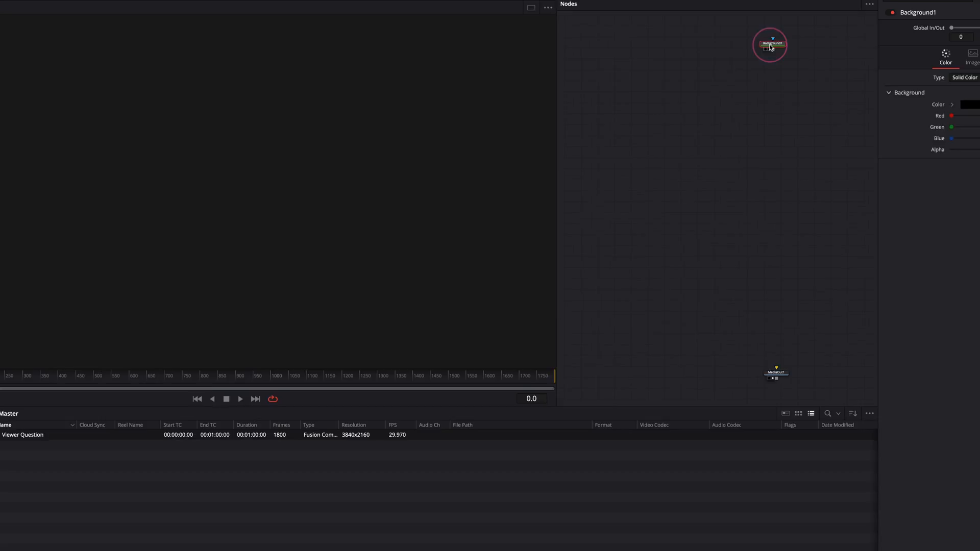
{"action": "left_click_drag", "start_coordinate": [770, 47], "coordinate": [735, 359]}
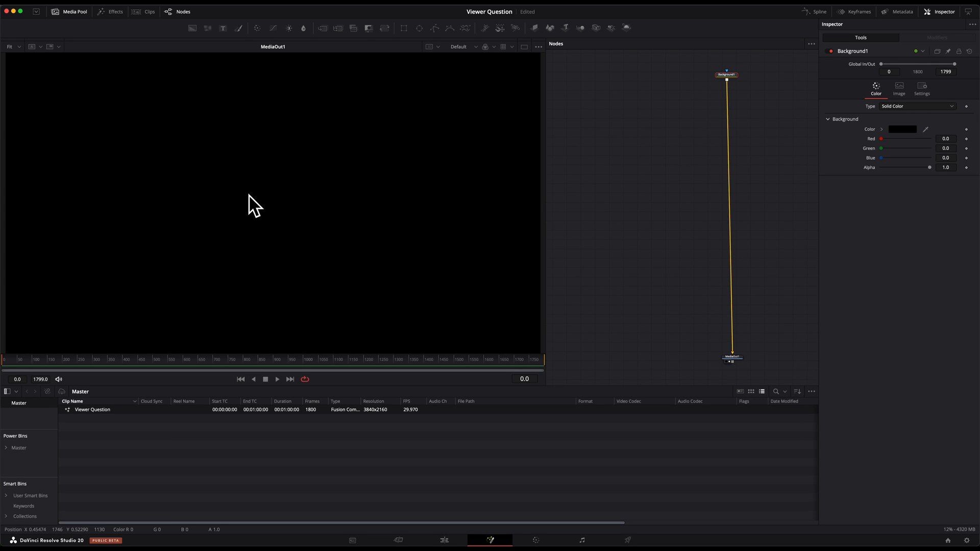
{"action": "left_click_drag", "start_coordinate": [732, 76], "coordinate": [740, 76]}
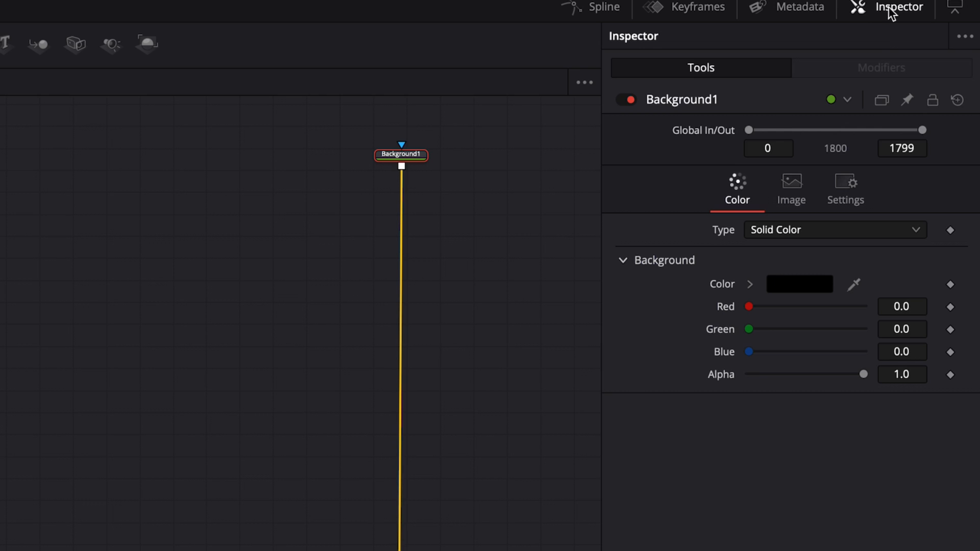
Change the Background1 node's color type to Four Corner
{"action": "left_click", "coordinate": [890, 7]}
{"action": "left_click", "coordinate": [891, 8]}
{"action": "left_click", "coordinate": [793, 229]}
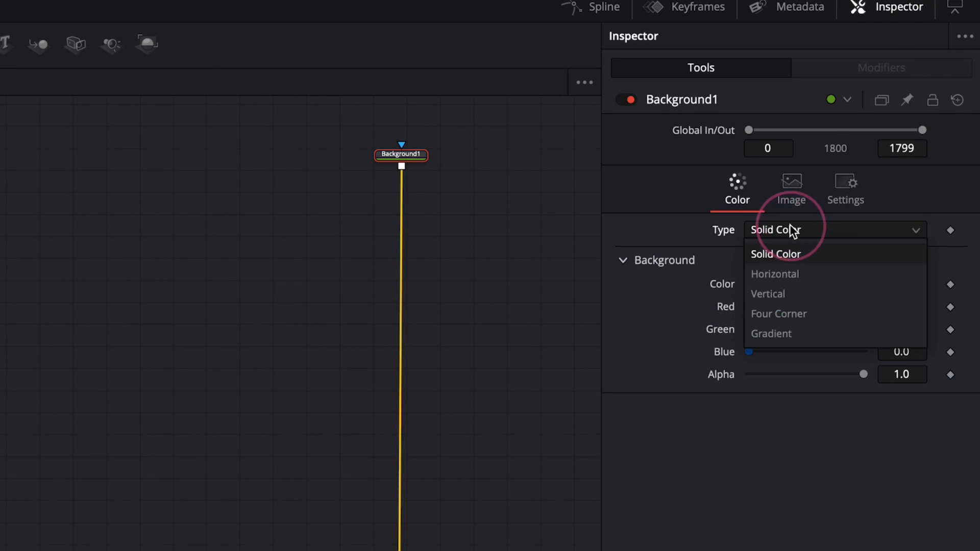
{"action": "left_click", "coordinate": [798, 315]}
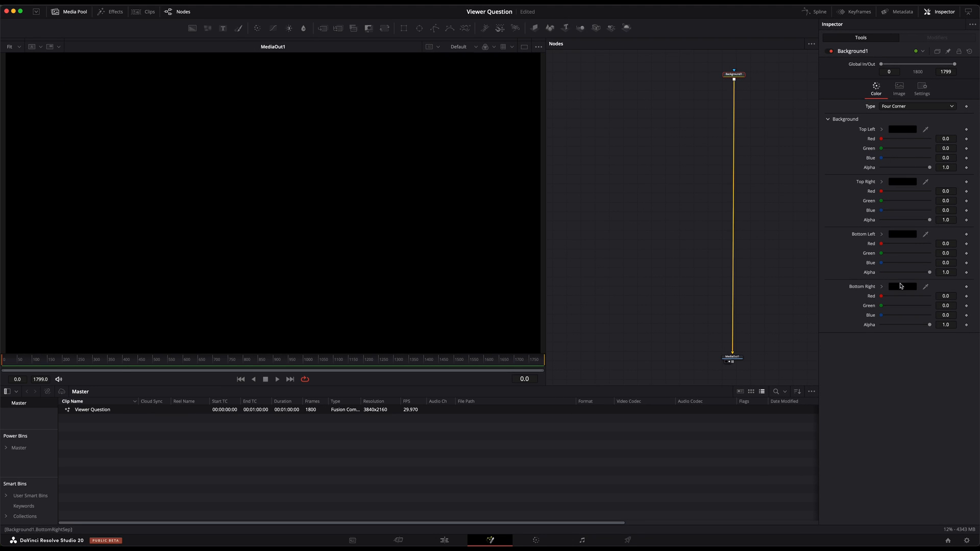
Set the background's top left corner color to Blueberry and its top right corner color to orange
{"action": "left_click", "coordinate": [904, 131]}
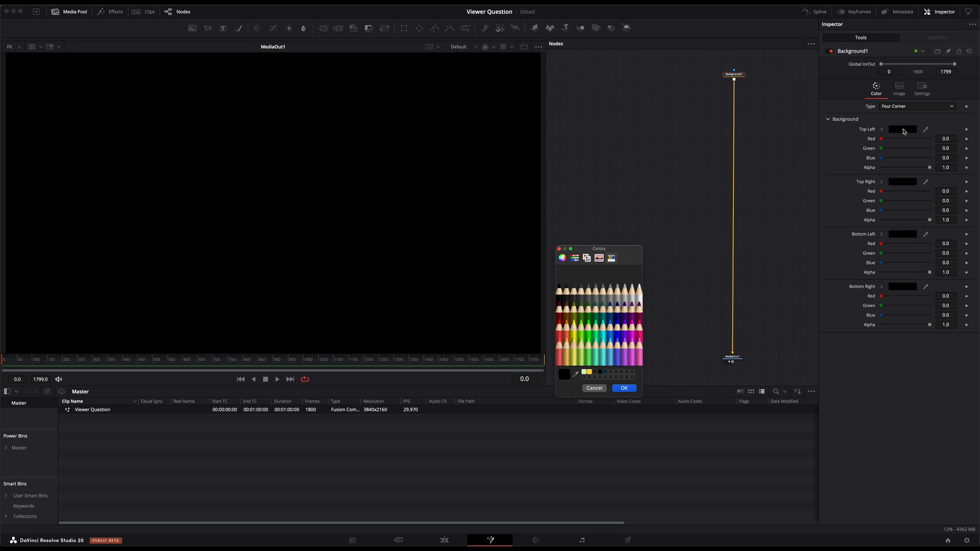
{"action": "left_click", "coordinate": [618, 332]}
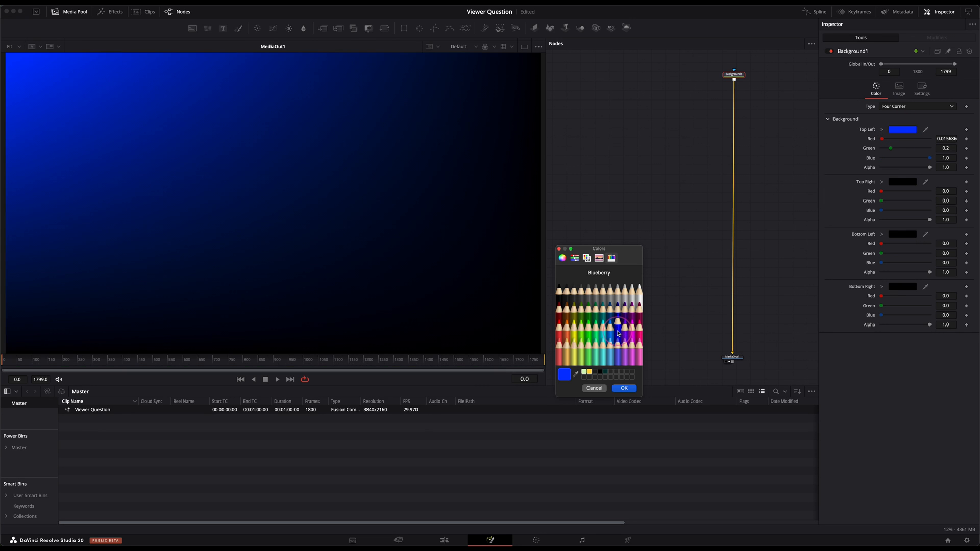
{"action": "left_click", "coordinate": [625, 388]}
{"action": "left_click", "coordinate": [903, 186]}
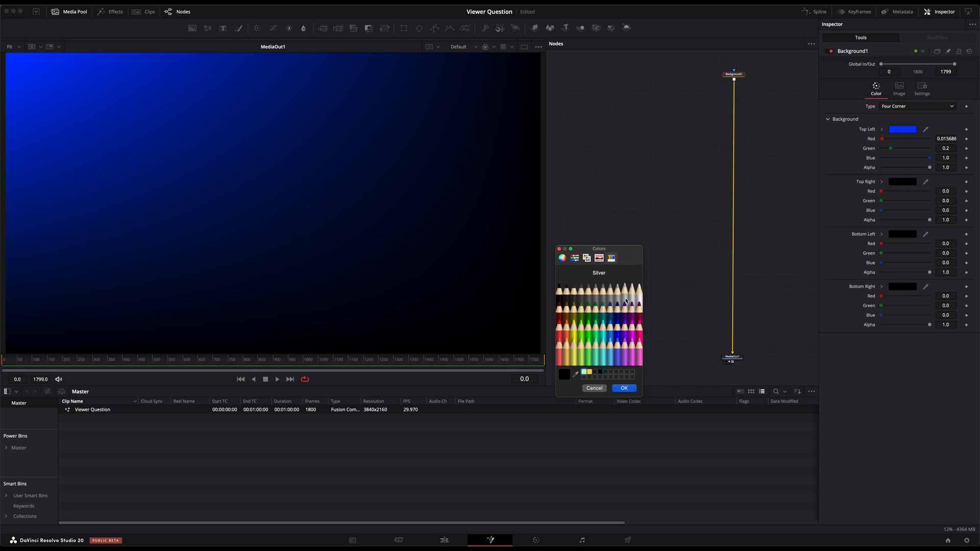
{"action": "left_click", "coordinate": [566, 330]}
{"action": "left_click", "coordinate": [624, 388]}
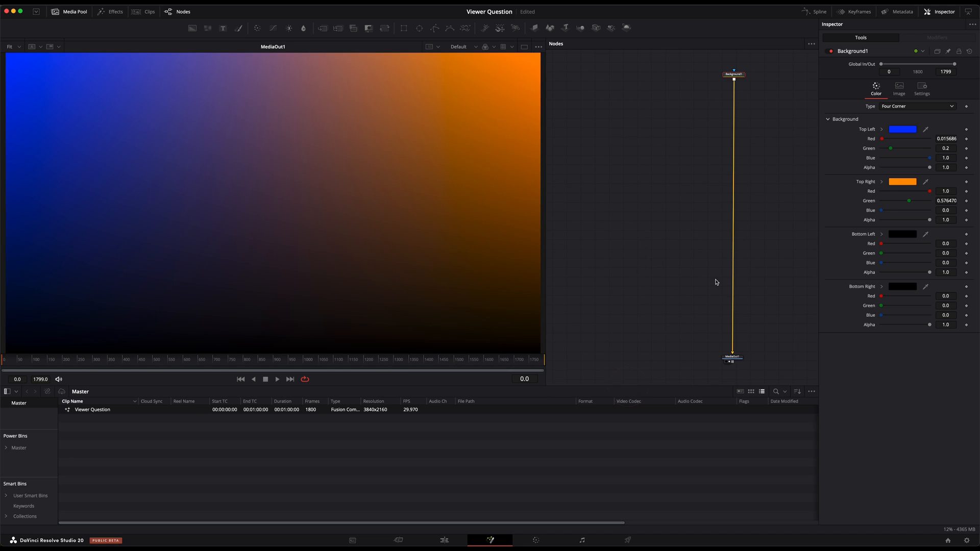
Set the background's bottom left corner color to Bubblegum and its bottom right corner color to Lead
{"action": "left_click", "coordinate": [904, 235]}
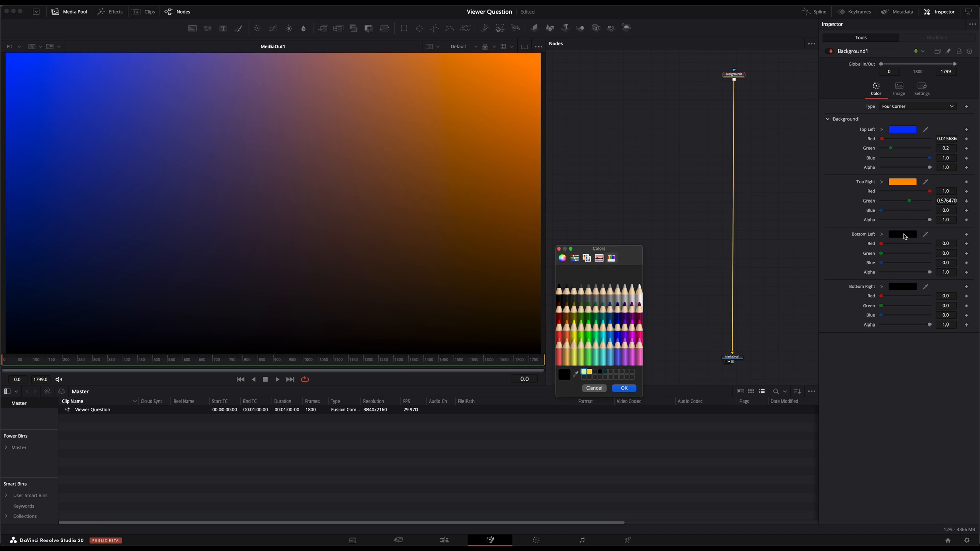
{"action": "left_click", "coordinate": [633, 351]}
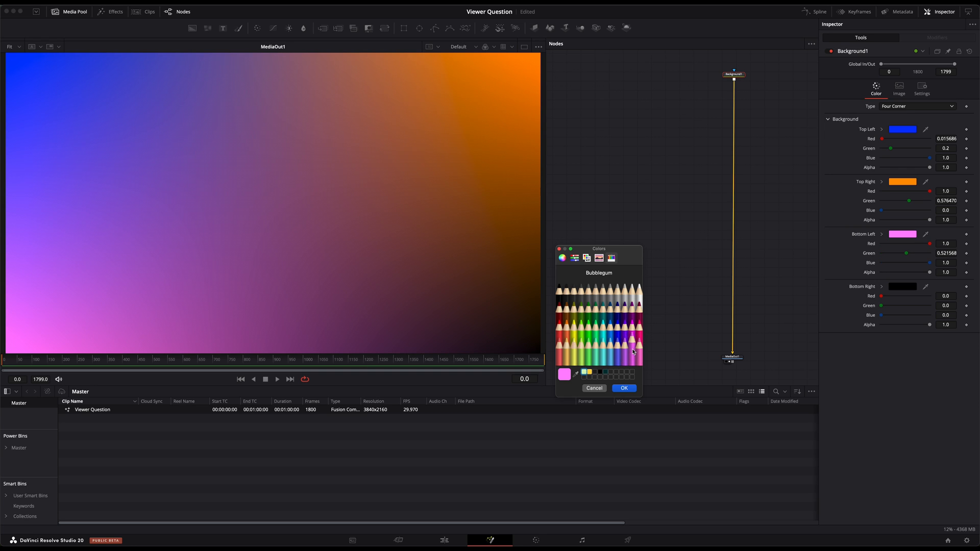
{"action": "left_click", "coordinate": [624, 389]}
{"action": "left_click", "coordinate": [909, 288]}
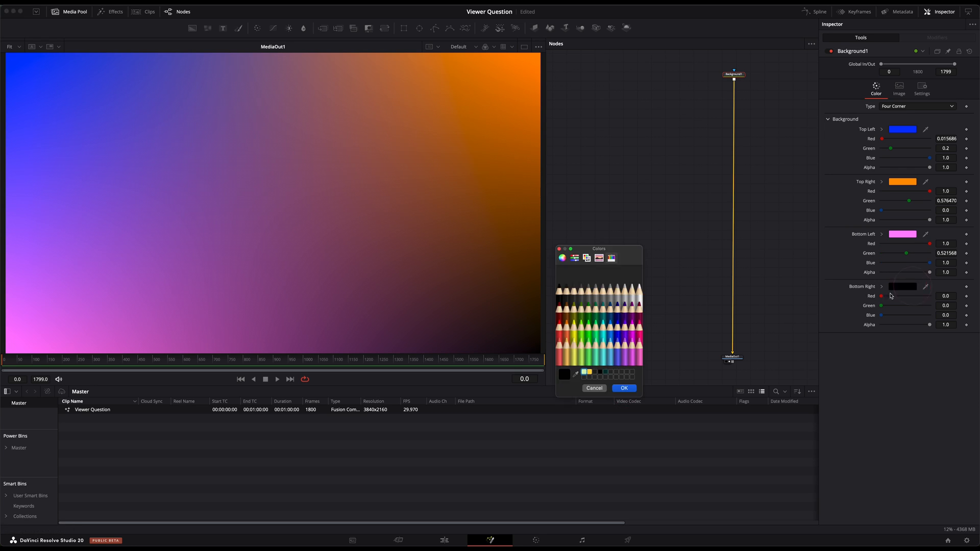
{"action": "left_click", "coordinate": [564, 292]}
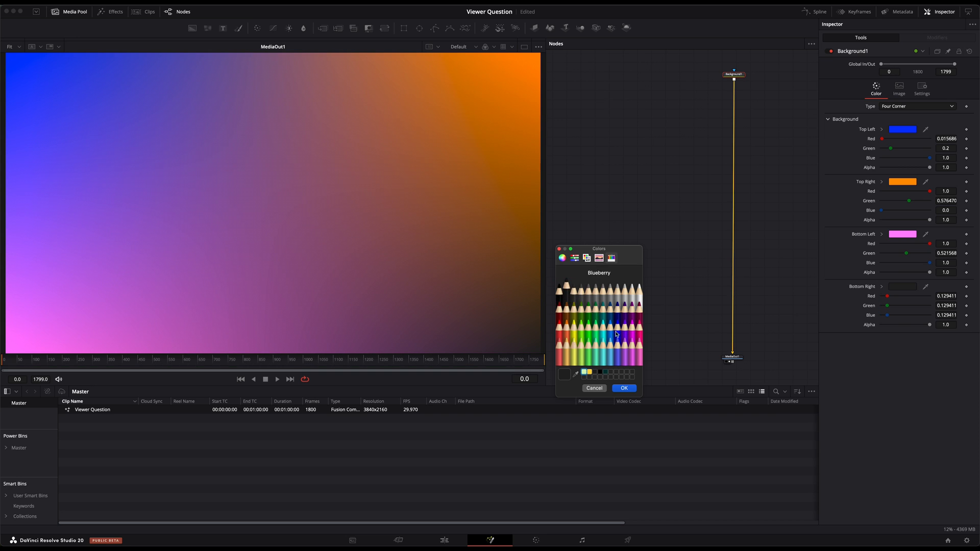
{"action": "left_click", "coordinate": [624, 388]}
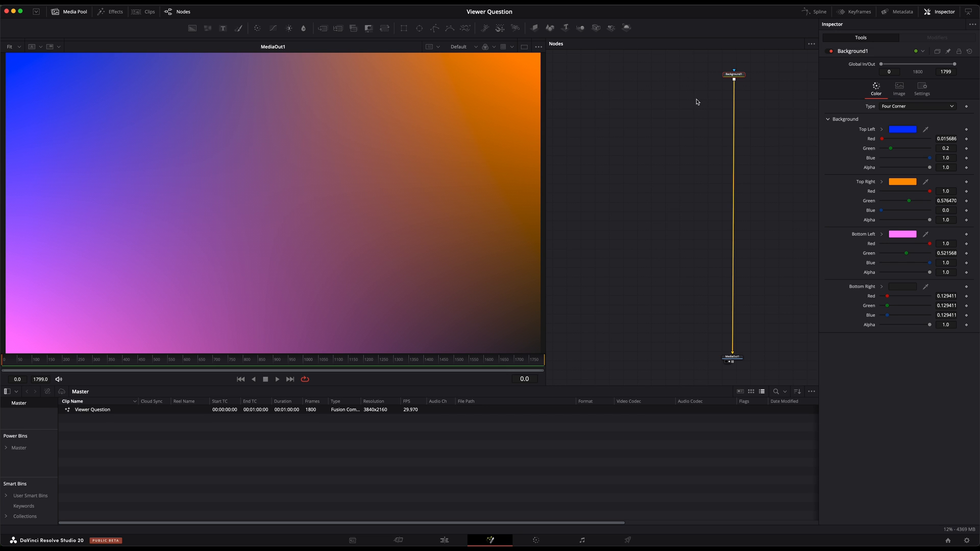
Add a Loader node with the image hex agons.jpg, merged over the background
{"action": "key", "text": "shift+space"}
{"action": "type", "text": "bg"}
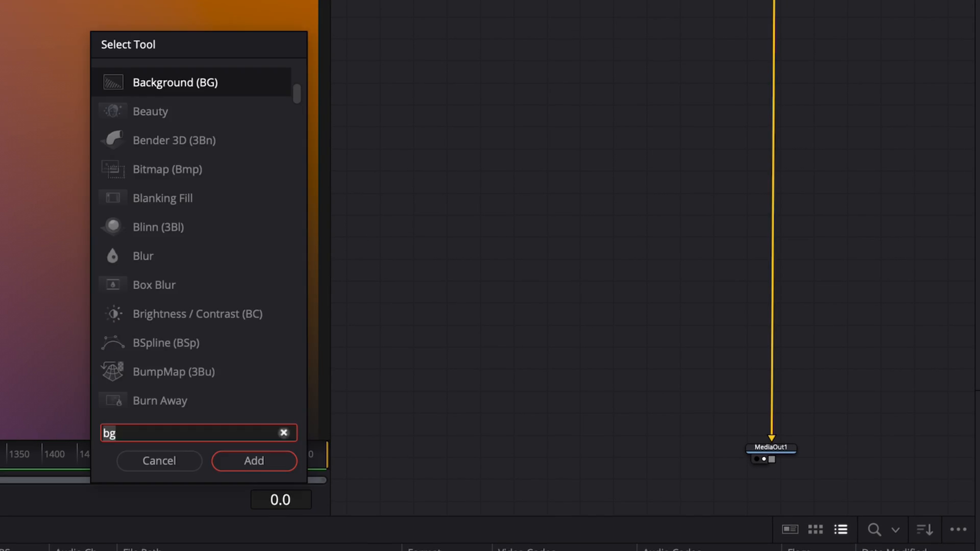
{"action": "type", "text": "load"}
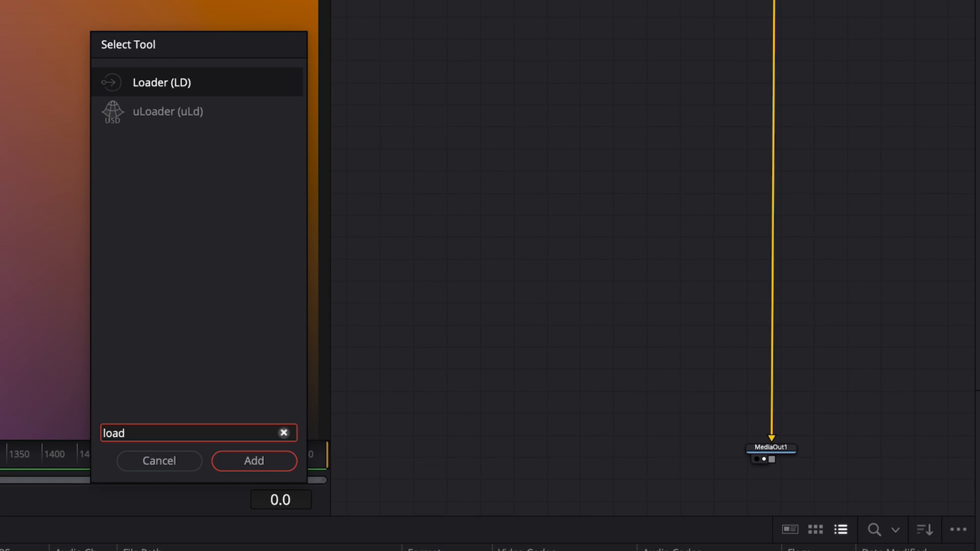
{"action": "key", "text": "Return"}
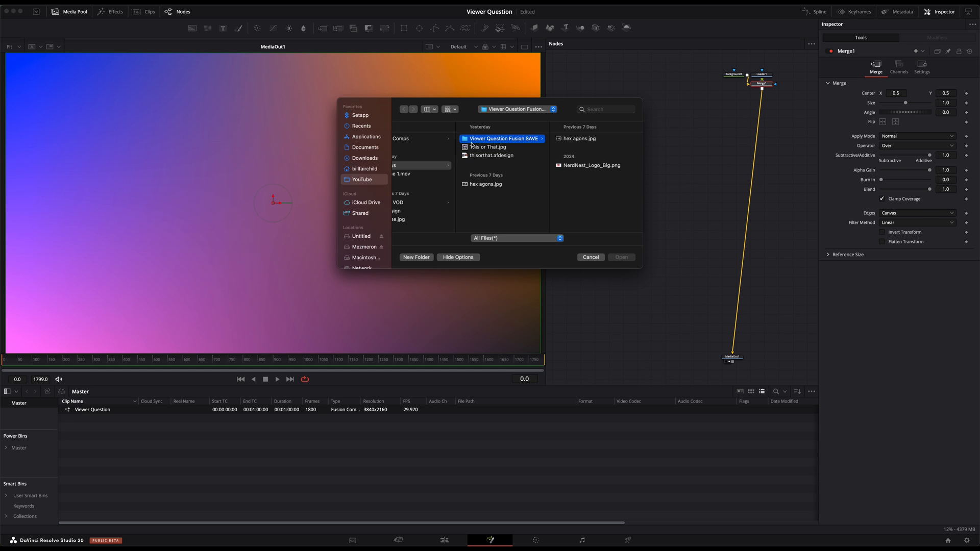
{"action": "left_click", "coordinate": [581, 138]}
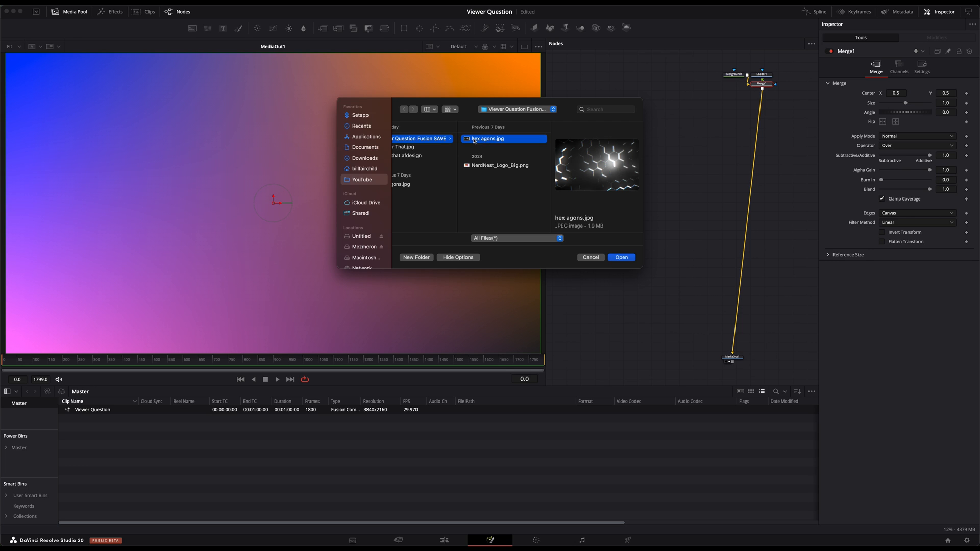
{"action": "left_click", "coordinate": [622, 257]}
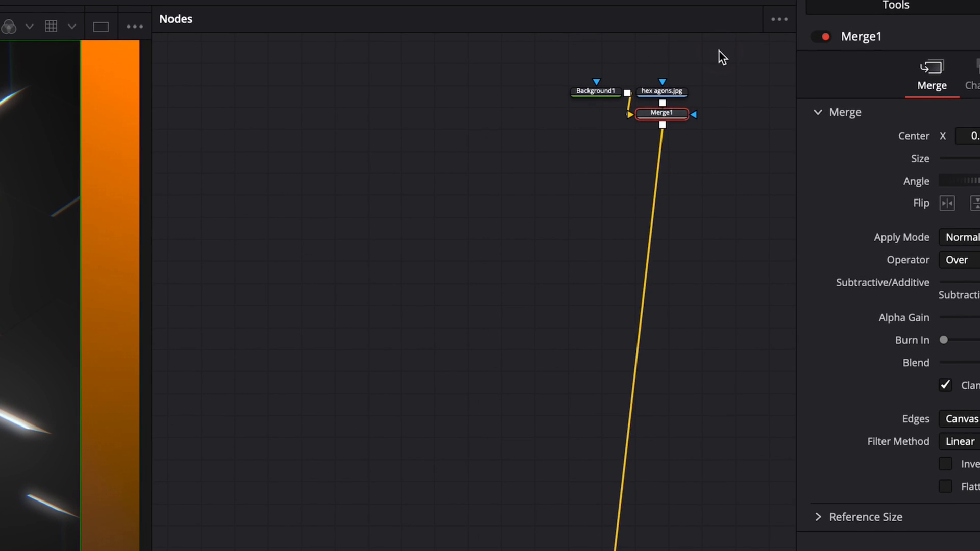
Arrange the nodes with the Merge directly below Background1 and the hex agons.jpg loader well to the left of the Merge
{"action": "left_click_drag", "start_coordinate": [664, 104], "coordinate": [305, 183]}
{"action": "left_click", "coordinate": [470, 175]}
{"action": "left_click_drag", "start_coordinate": [483, 189], "coordinate": [613, 161]}
{"action": "left_click_drag", "start_coordinate": [280, 180], "coordinate": [274, 152]}
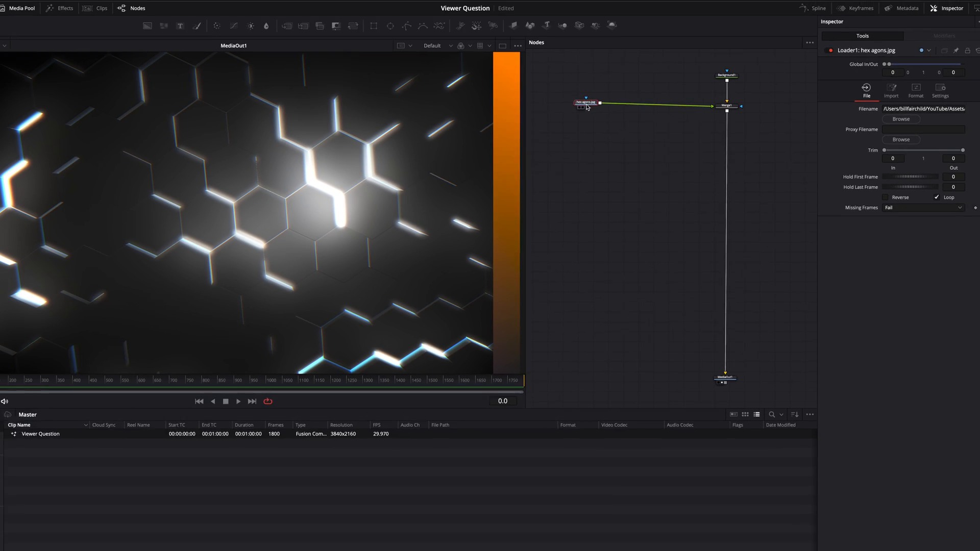
{"action": "left_click_drag", "start_coordinate": [307, 150], "coordinate": [306, 154]}
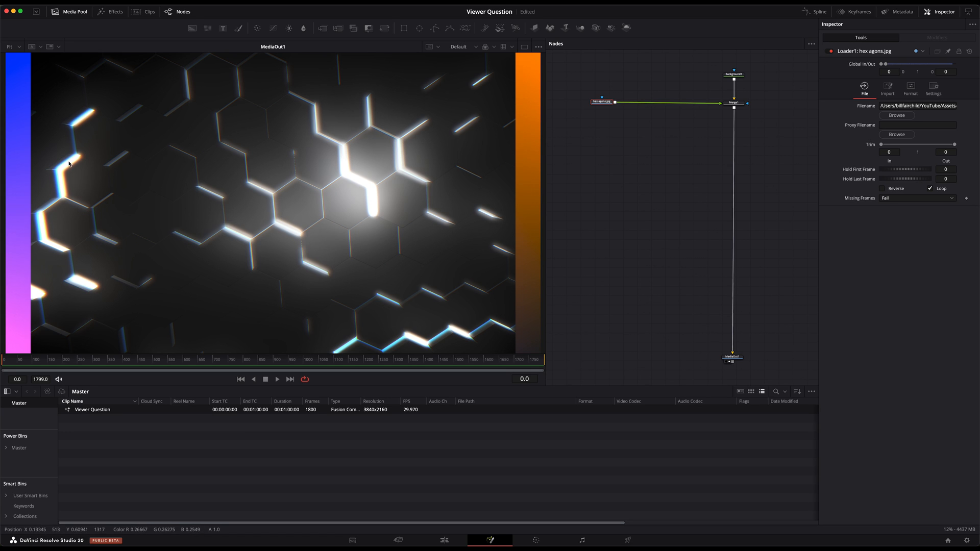
Insert a Transform node between the hex agons.jpg loader and the Merge
{"action": "left_click", "coordinate": [601, 103]}
{"action": "key", "text": "shift+space"}
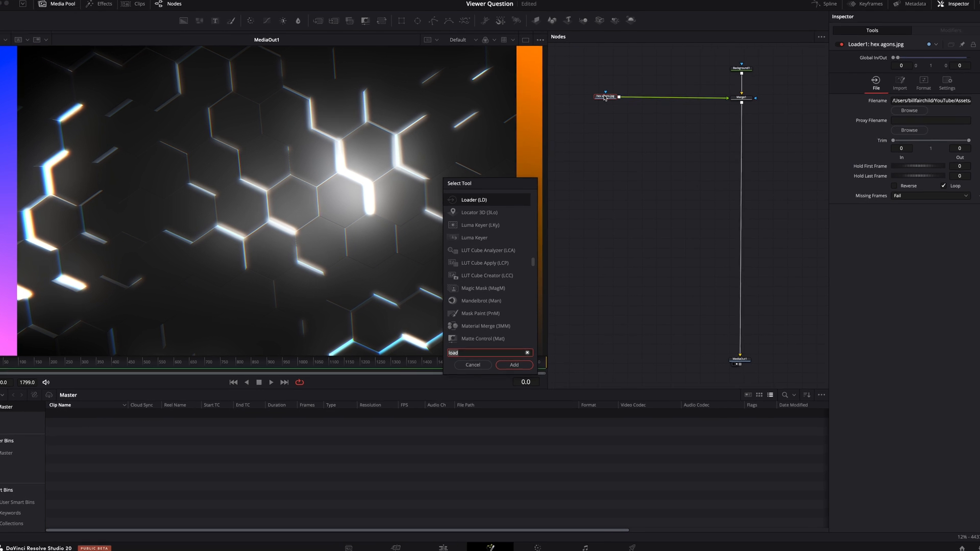
{"action": "type", "text": "trans"}
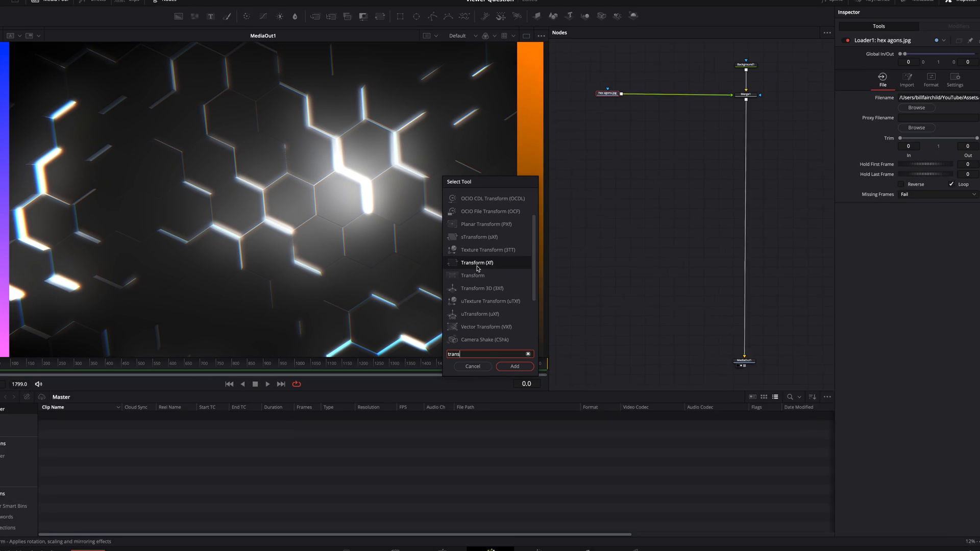
{"action": "left_click", "coordinate": [515, 362]}
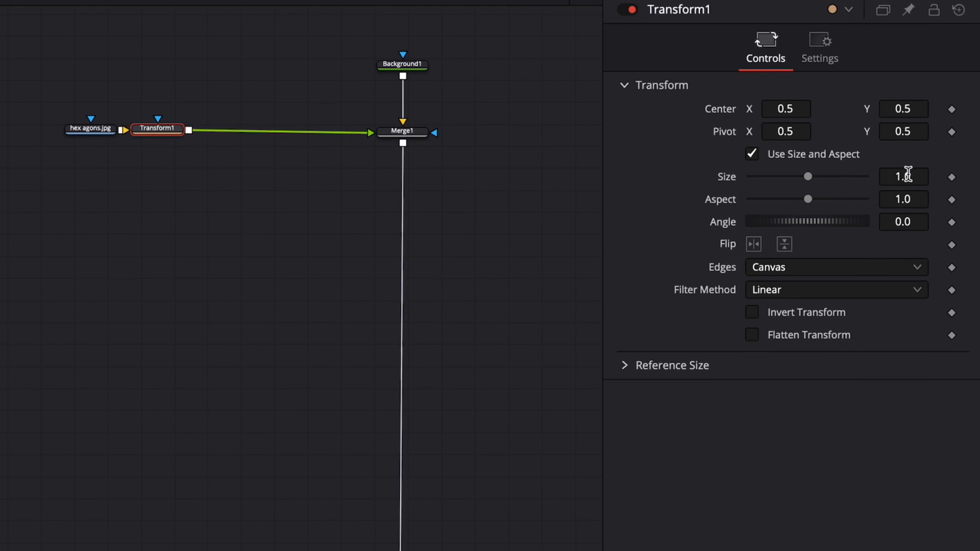
Scale the hexagon image up to a size of 1.141 with Transform1 so it covers the whole frame, and select its loader
{"action": "left_click_drag", "start_coordinate": [909, 174], "coordinate": [939, 176]}
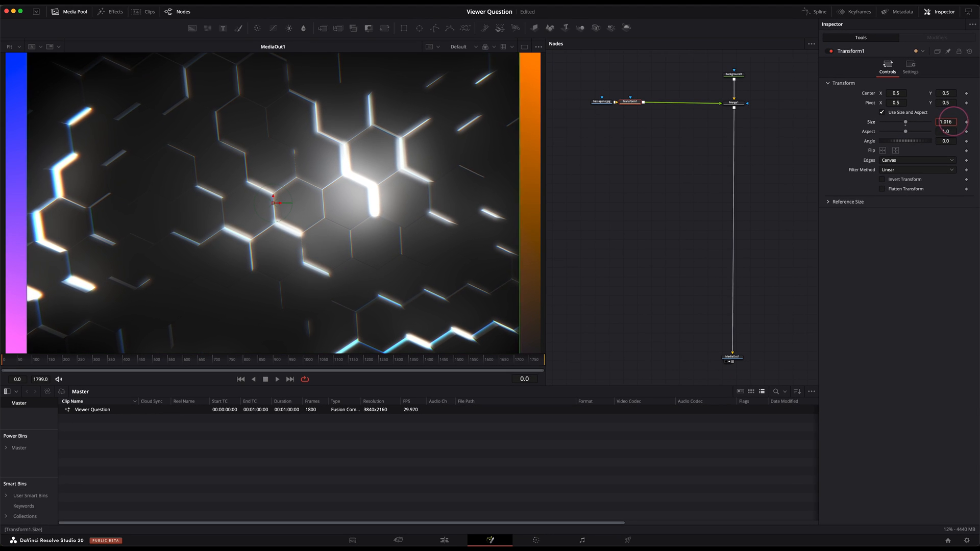
{"action": "left_click_drag", "start_coordinate": [961, 122], "coordinate": [516, 116]}
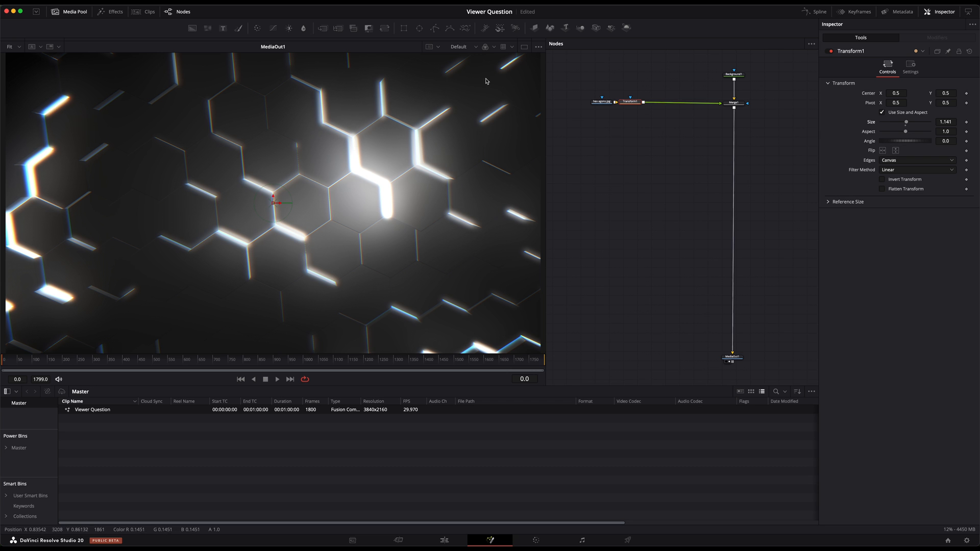
{"action": "left_click", "coordinate": [602, 103]}
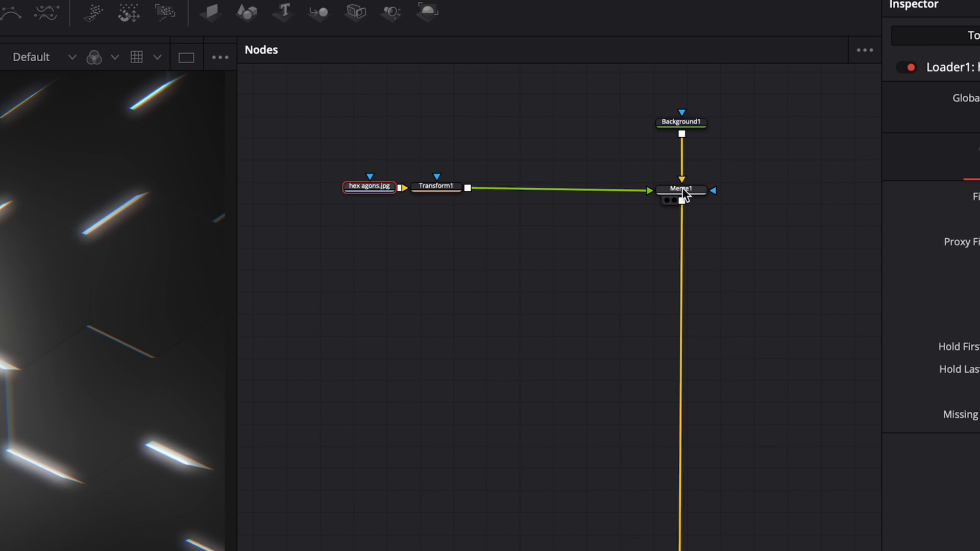
Set the Apply Mode of Merge1 to Screen to blend the hexagon image with the gradient background
{"action": "left_click", "coordinate": [683, 189]}
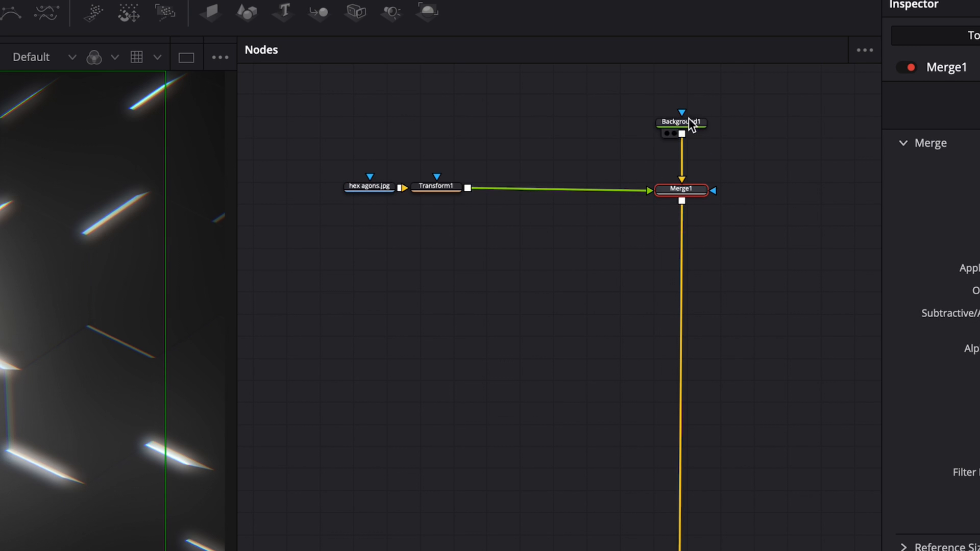
{"action": "left_click", "coordinate": [369, 188]}
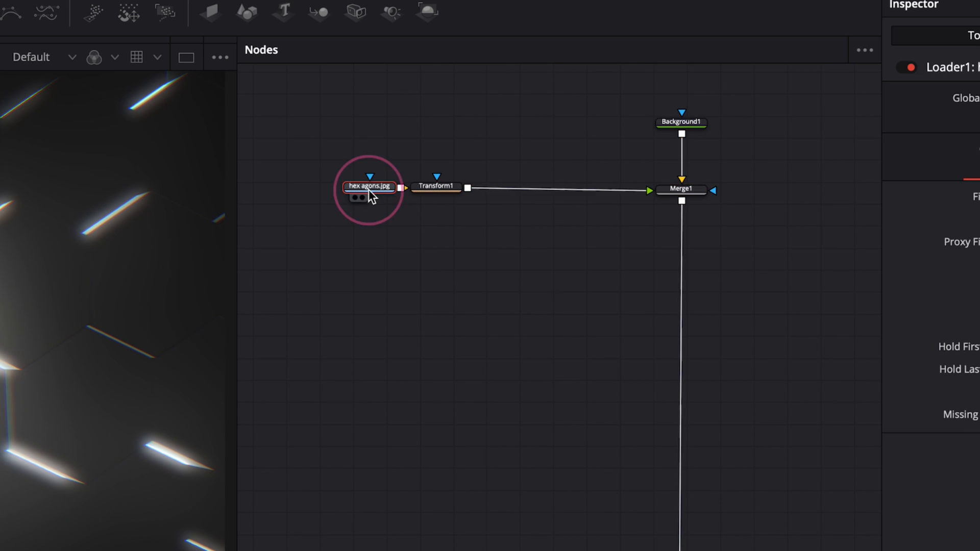
{"action": "left_click", "coordinate": [668, 127]}
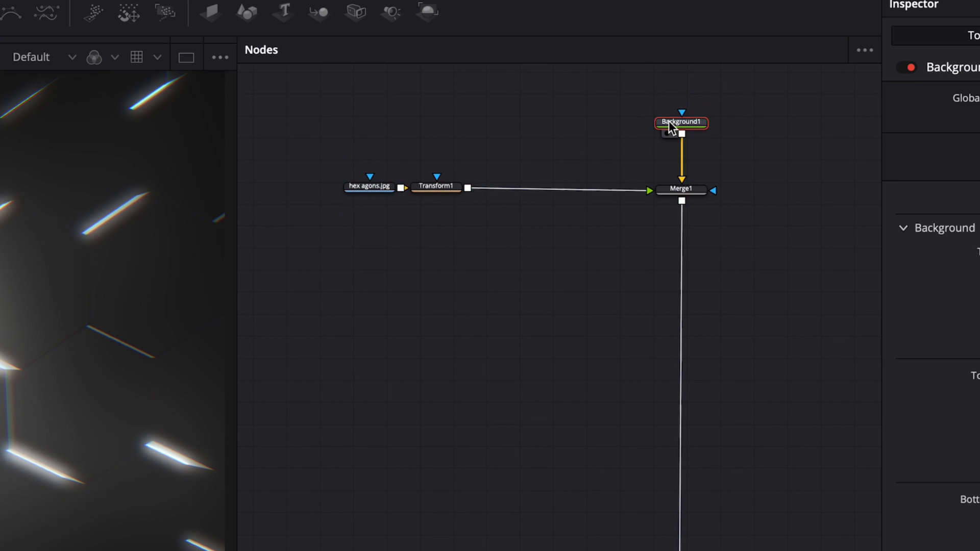
{"action": "left_click", "coordinate": [687, 192]}
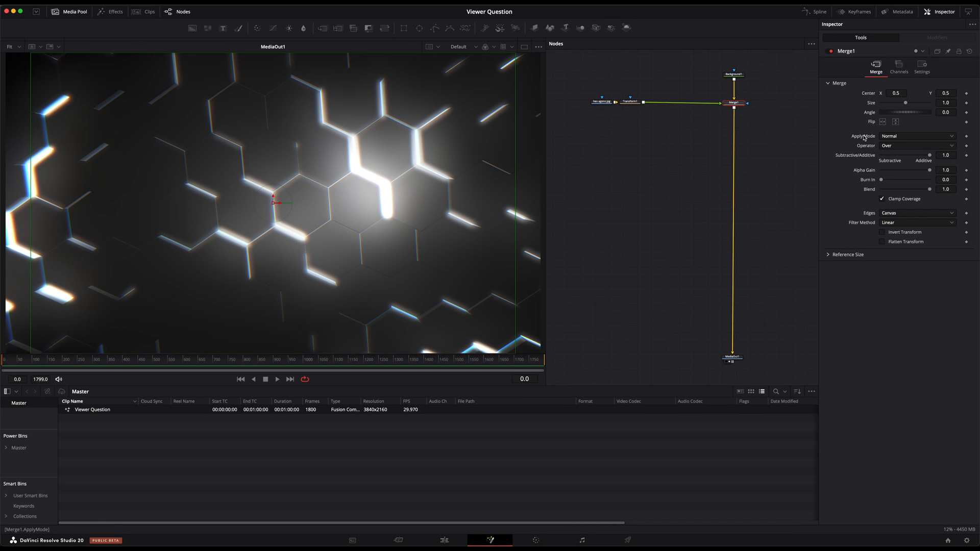
{"action": "left_click", "coordinate": [896, 136]}
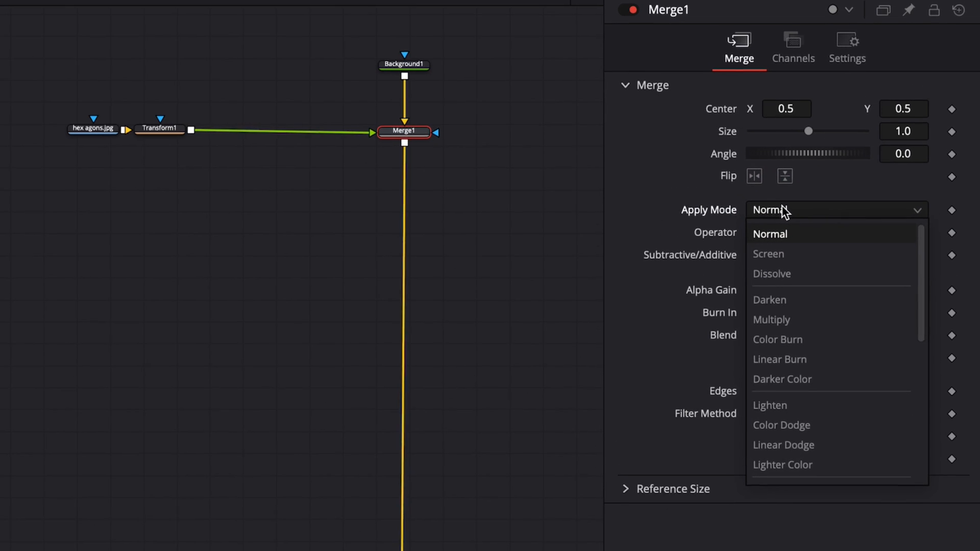
{"action": "left_click", "coordinate": [769, 254]}
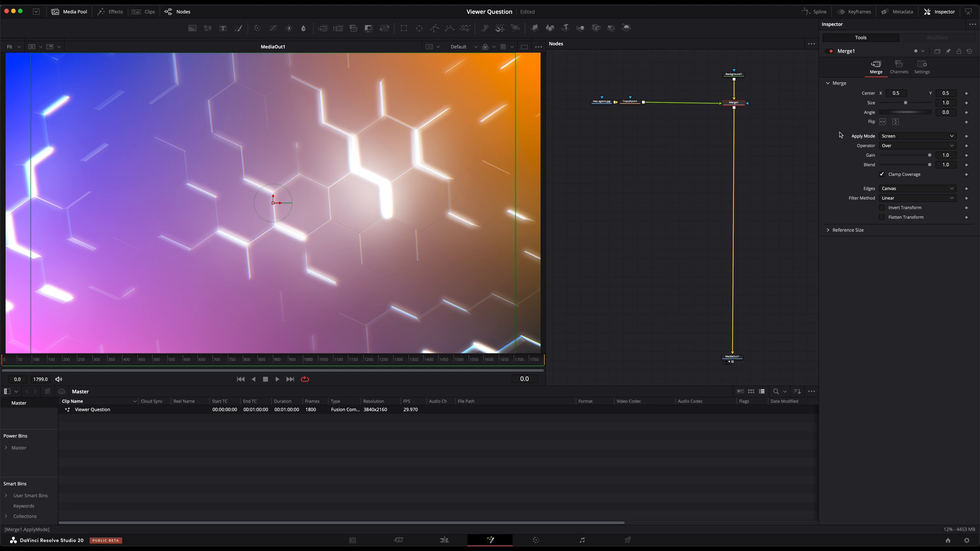
Step through the apply modes of Merge1 and set it to Hard Light, leaving Background1 selected
{"action": "key", "text": "Down"}
{"action": "key", "text": "Down"}
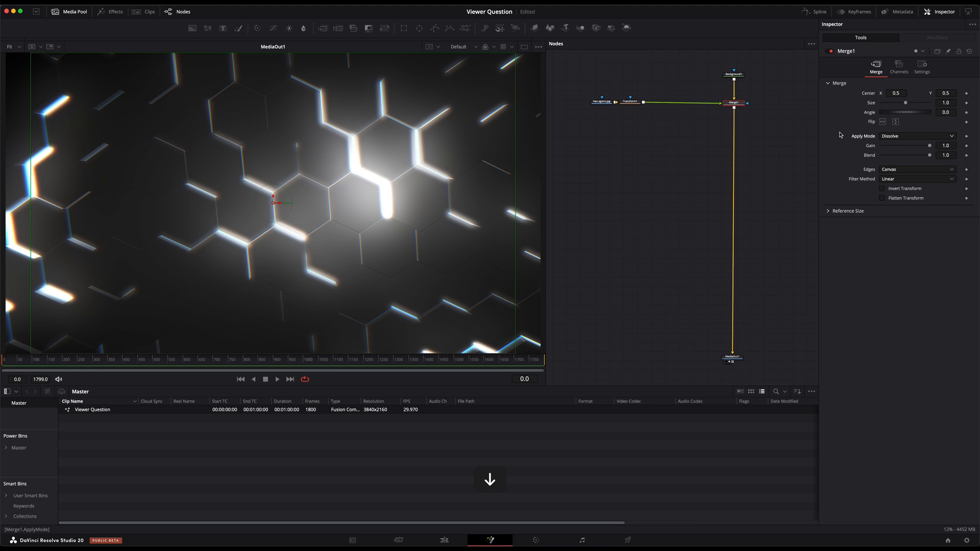
{"action": "key", "text": "Down"}
{"action": "key", "text": "Down"}
{"action": "key", "text": "Down"}
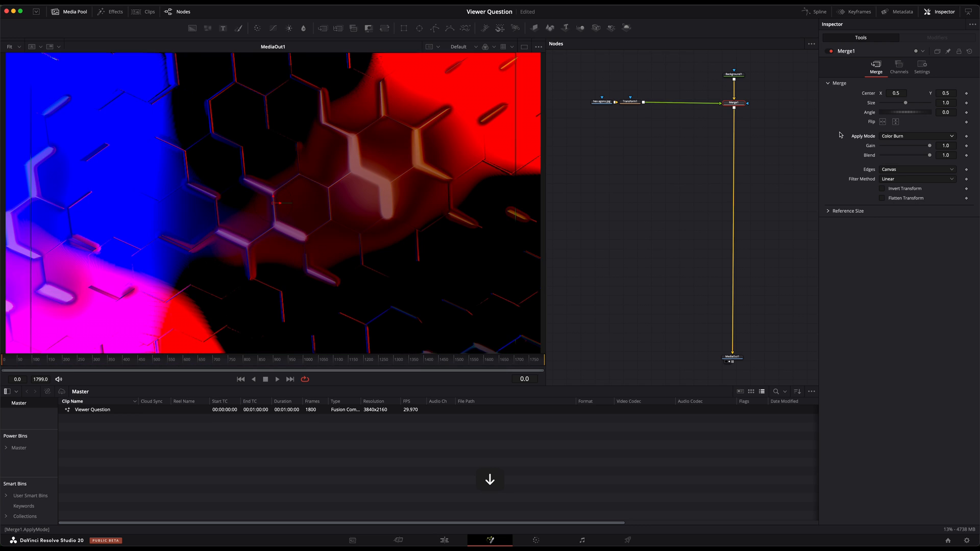
{"action": "key", "text": "Down"}
{"action": "key", "text": "Down"}
{"action": "key", "text": "Down"}
{"action": "key", "text": "Down"}
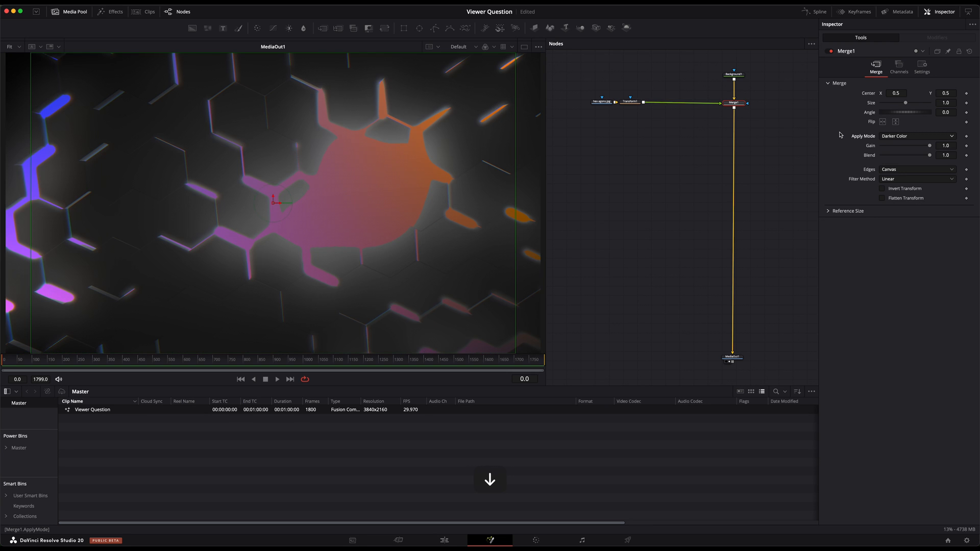
{"action": "key", "text": "Down"}
{"action": "key", "text": "Down"}
{"action": "key", "text": "Down"}
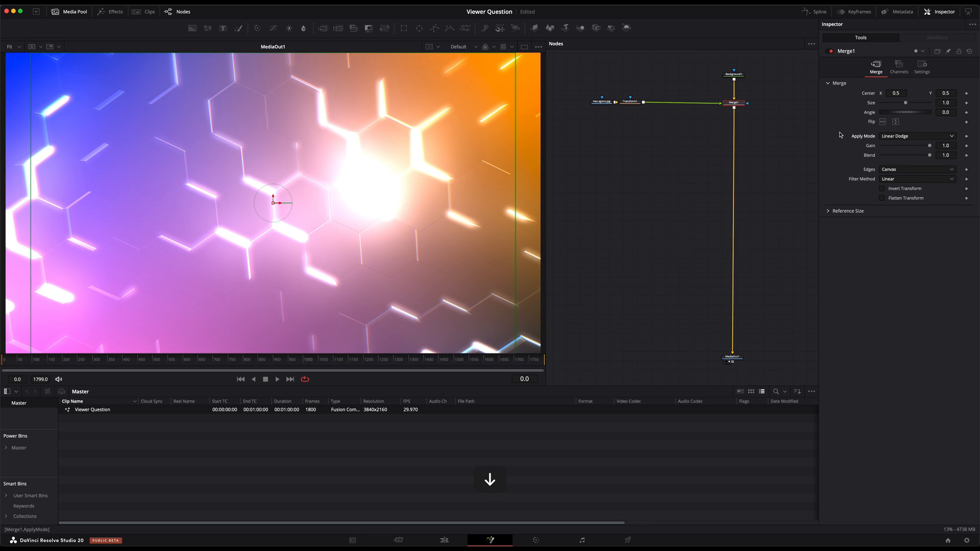
{"action": "key", "text": "Down"}
{"action": "key", "text": "Down"}
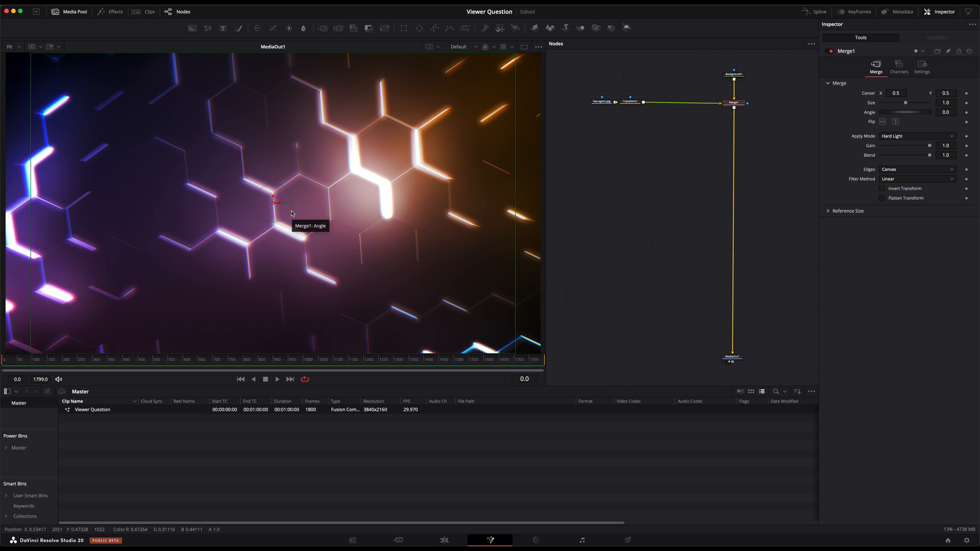
{"action": "left_click", "coordinate": [730, 77]}
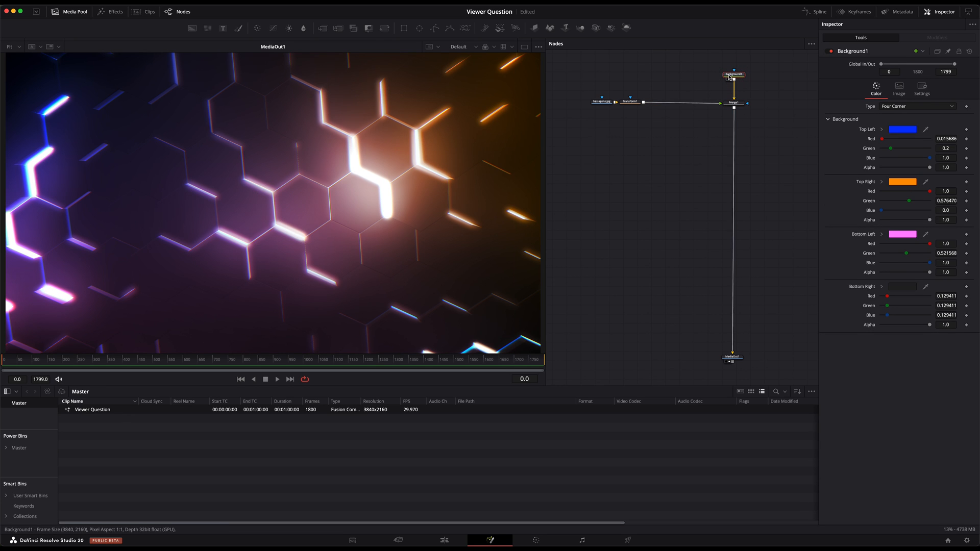
Add a separate Loader node below the hexagon branch with the image NerdNest_Logo_Big.png
{"action": "left_click", "coordinate": [650, 199]}
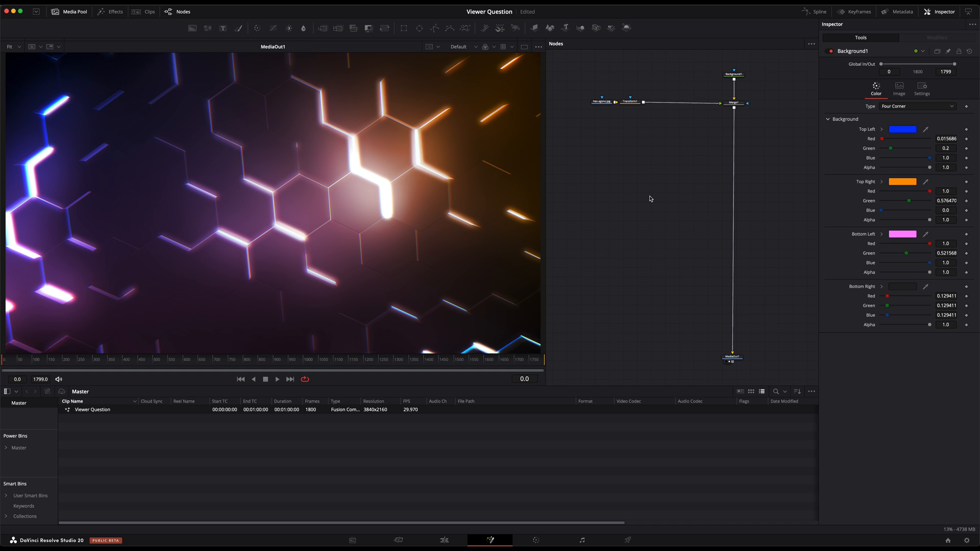
{"action": "key", "text": "shift+space"}
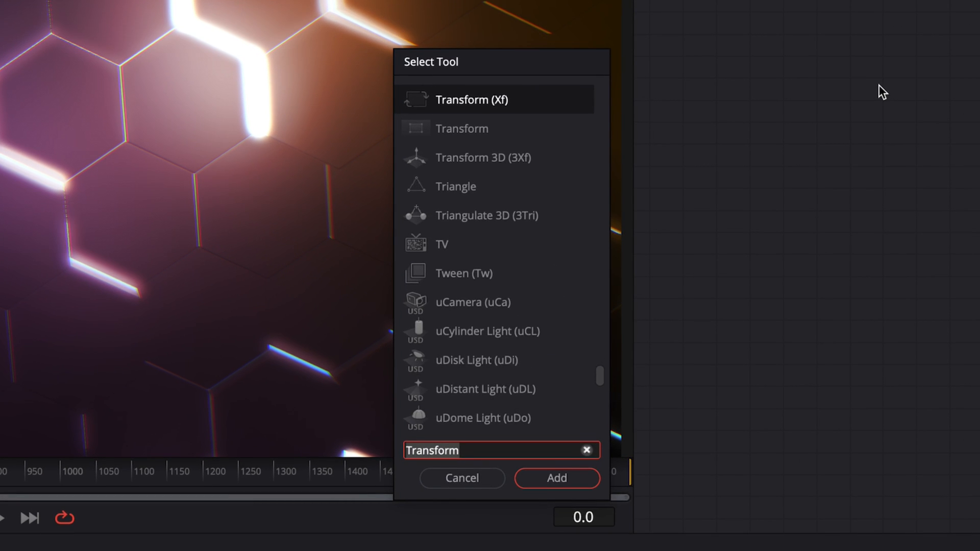
{"action": "type", "text": "load"}
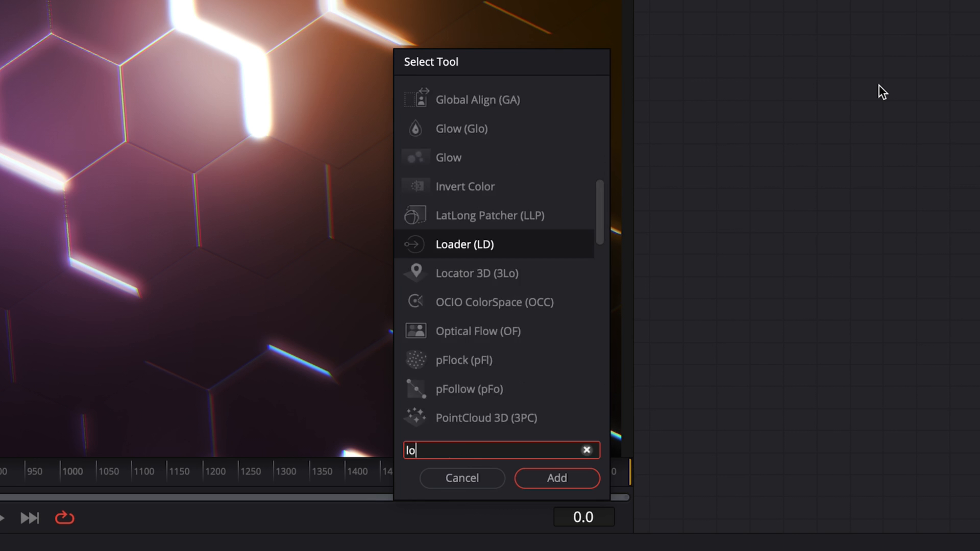
{"action": "key", "text": "Return"}
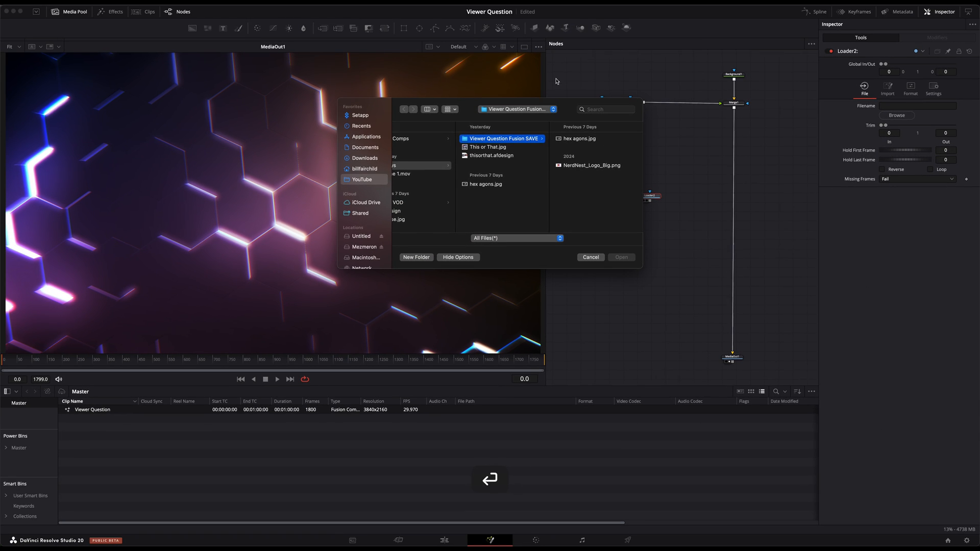
{"action": "left_click", "coordinate": [673, 62]}
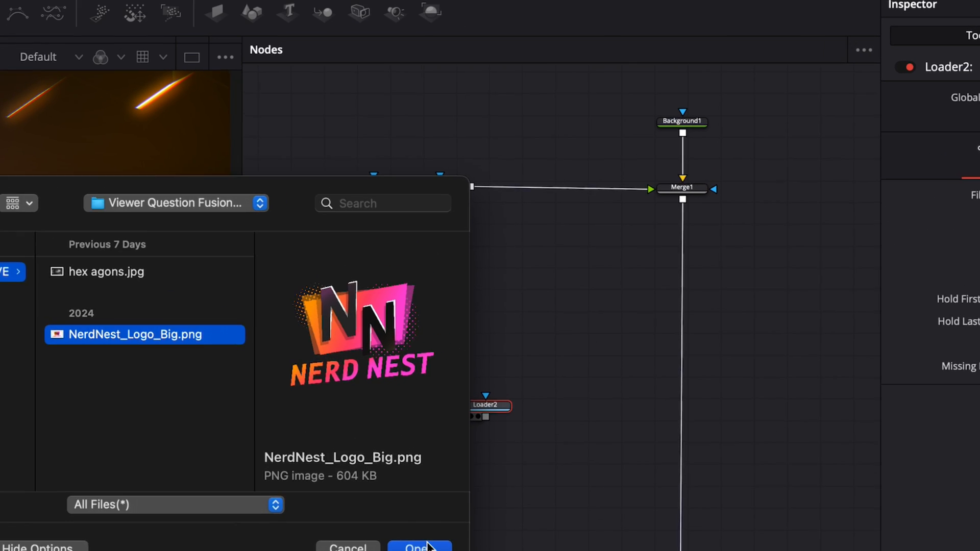
{"action": "left_click", "coordinate": [602, 286]}
Merge the NerdNest logo loader over the output of Merge1 and align the loader directly beneath hex agons.jpg
{"action": "left_click_drag", "start_coordinate": [483, 420], "coordinate": [684, 201]}
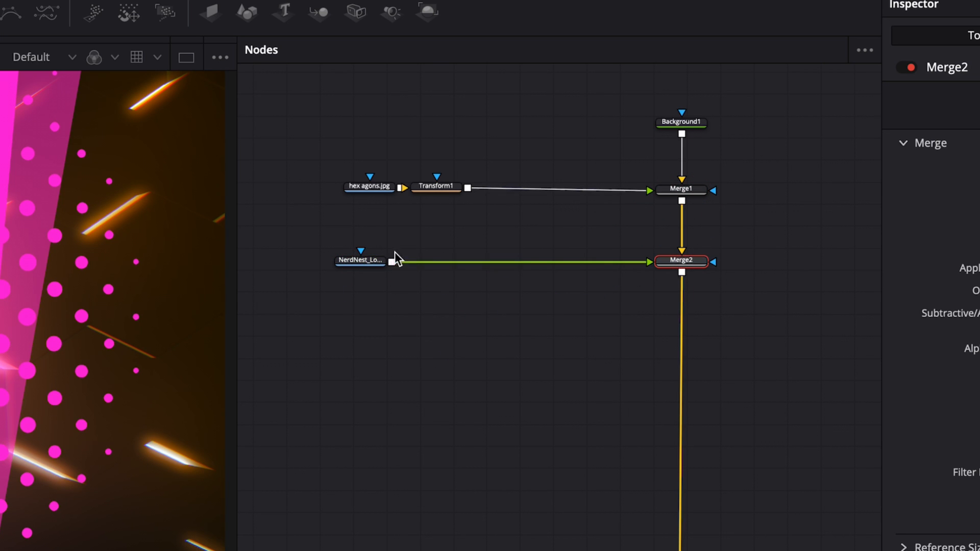
{"action": "left_click_drag", "start_coordinate": [356, 262], "coordinate": [367, 261]}
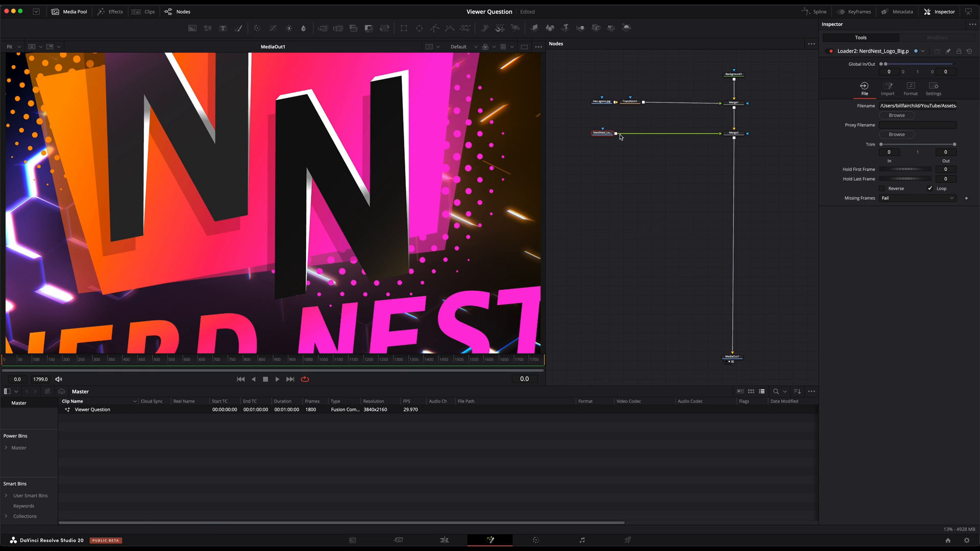
{"action": "mouse_move", "coordinate": [603, 135]}
{"action": "left_click", "coordinate": [633, 155]}
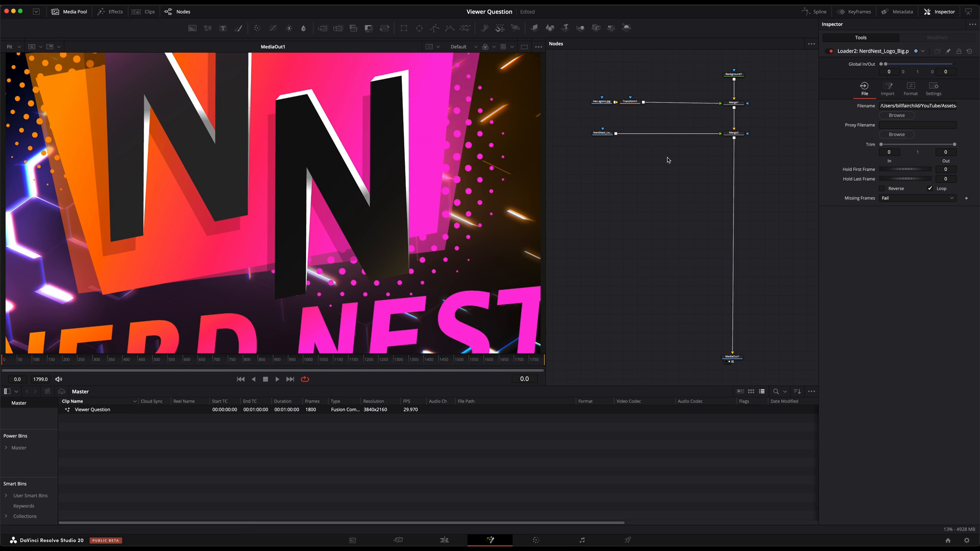
{"action": "left_click", "coordinate": [651, 175]}
{"action": "key", "text": "shift+space"}
{"action": "type", "text": "load"}
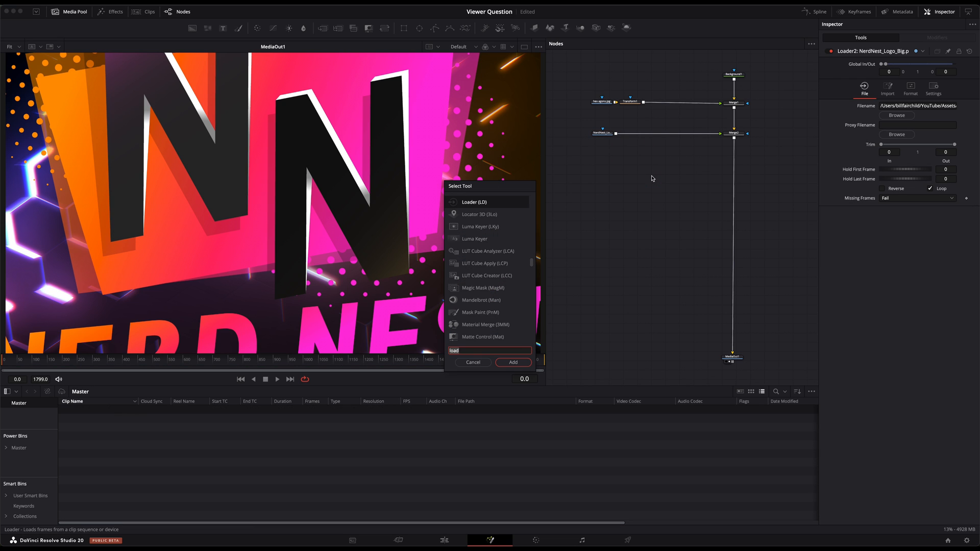
{"action": "key", "text": "BackSpace"}
{"action": "key", "text": "BackSpace"}
{"action": "key", "text": "BackSpace"}
{"action": "key", "text": "BackSpace"}
{"action": "type", "text": "trans"}
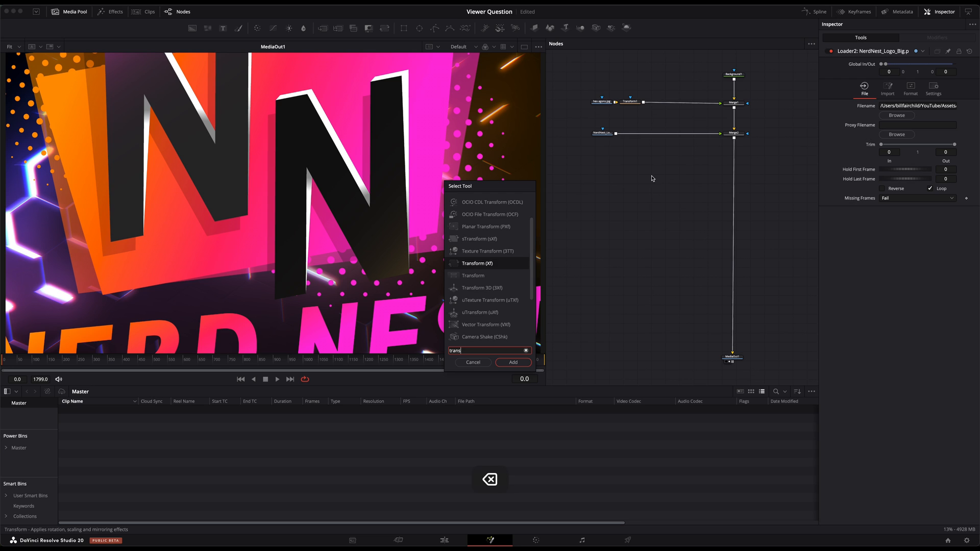
{"action": "key", "text": "Down"}
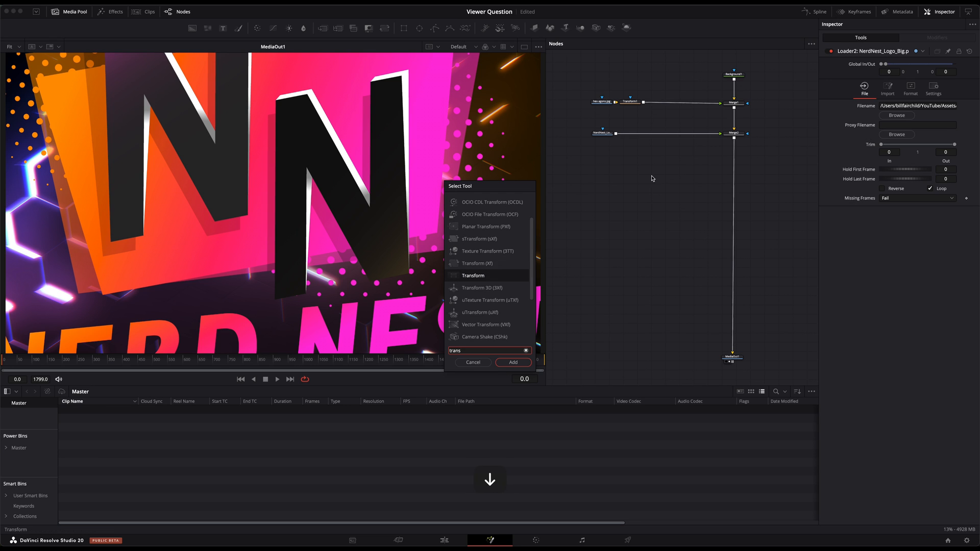
{"action": "key", "text": "Return"}
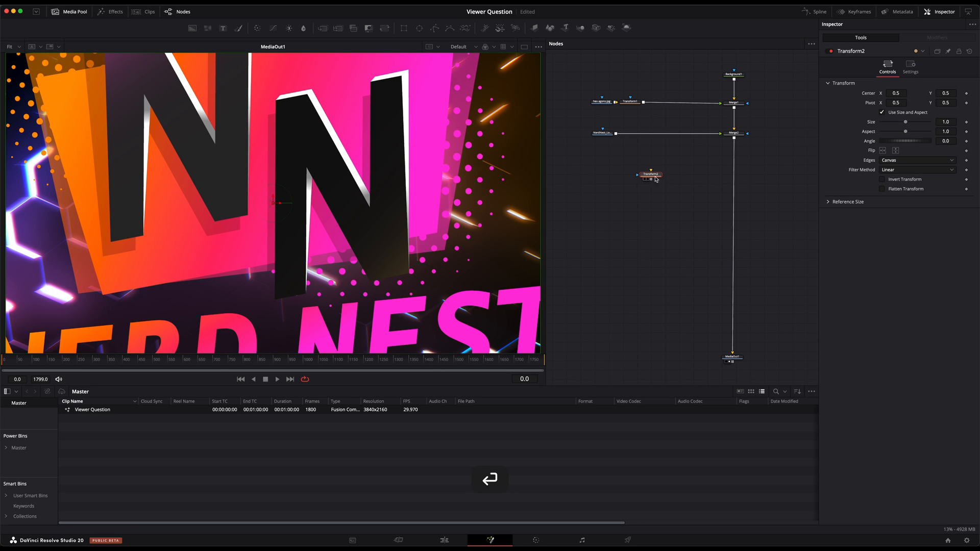
{"action": "key", "text": "BackSpace"}
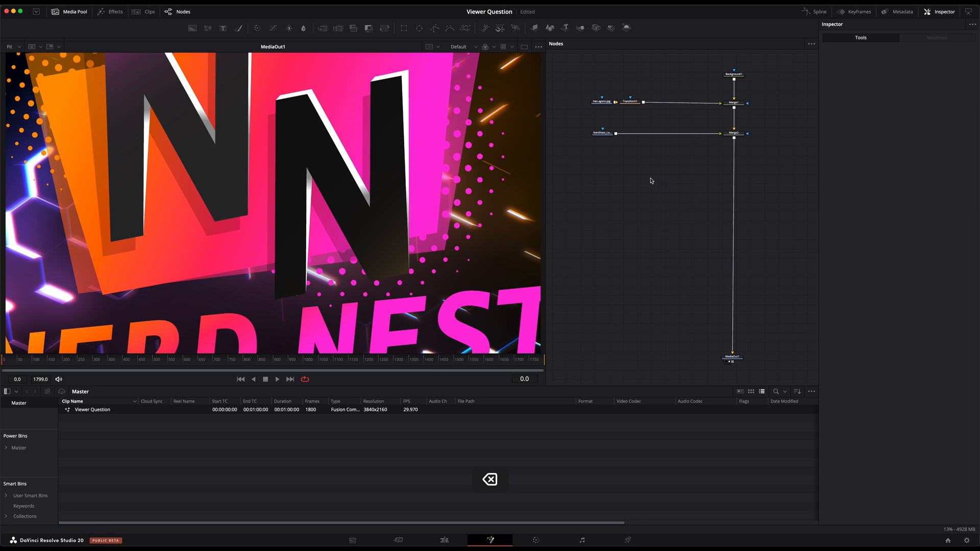
Insert a Transform (Xf) node between the NerdNest logo loader and Merge2
{"action": "left_click", "coordinate": [604, 134]}
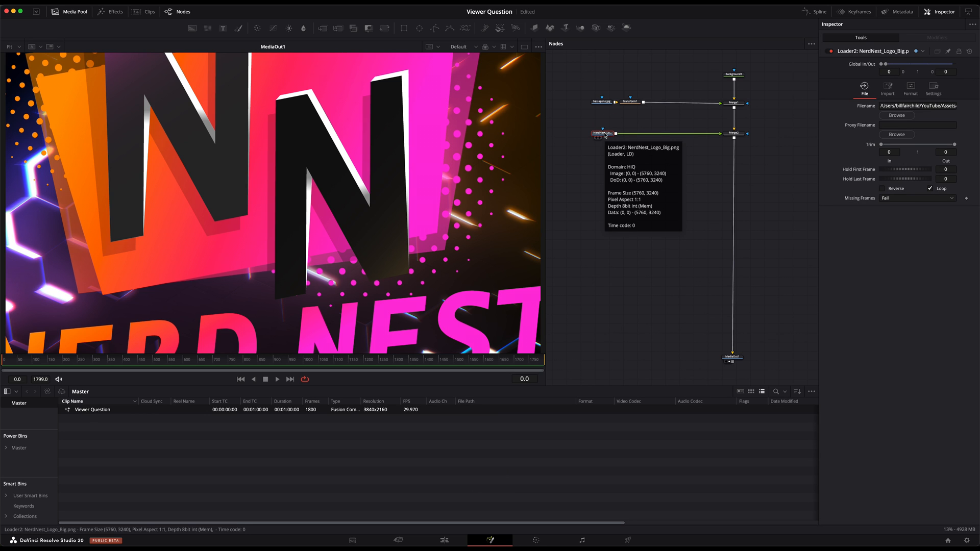
{"action": "key", "text": "shift+space"}
{"action": "type", "text": "trans"}
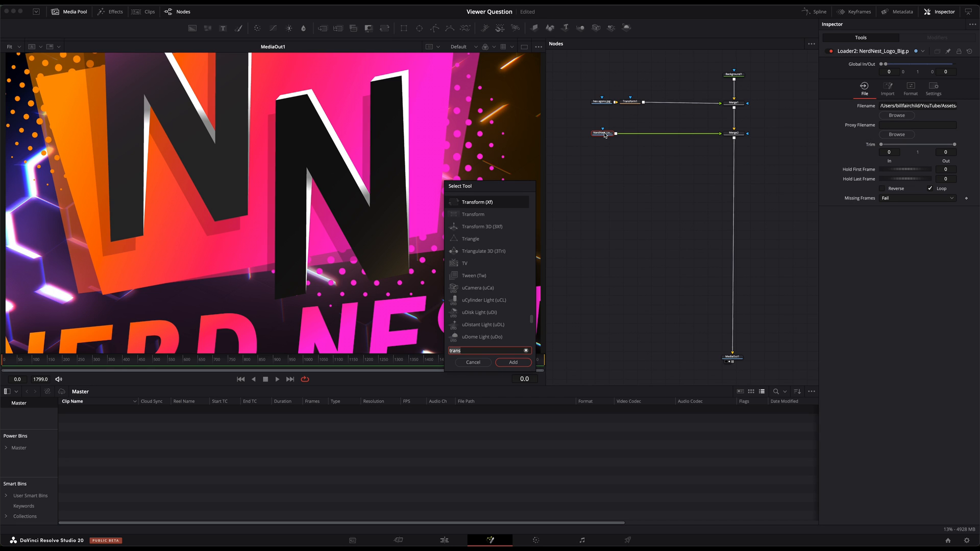
{"action": "key", "text": "BackSpace"}
{"action": "key", "text": "BackSpace"}
{"action": "key", "text": "BackSpace"}
{"action": "key", "text": "BackSpace"}
{"action": "key", "text": "BackSpace"}
{"action": "type", "text": "xf"}
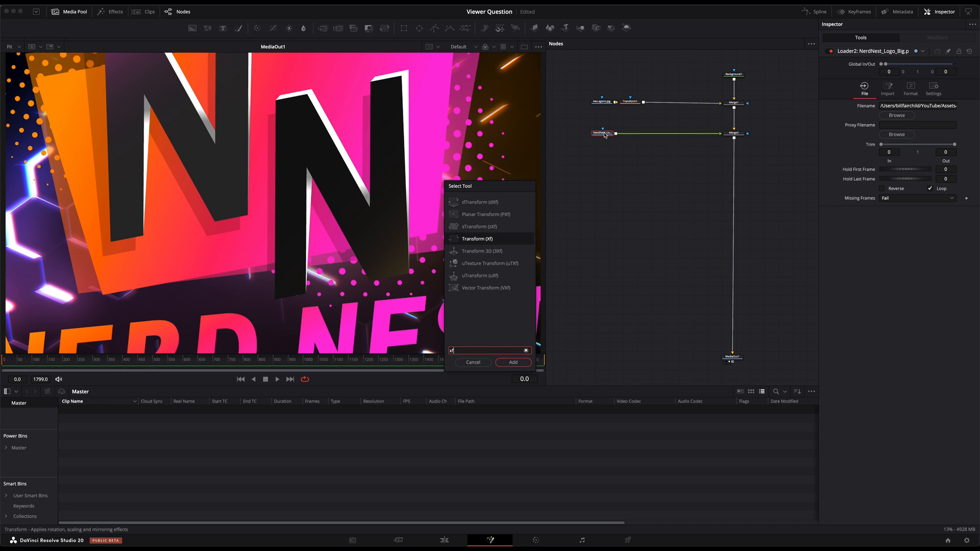
{"action": "key", "text": "Return"}
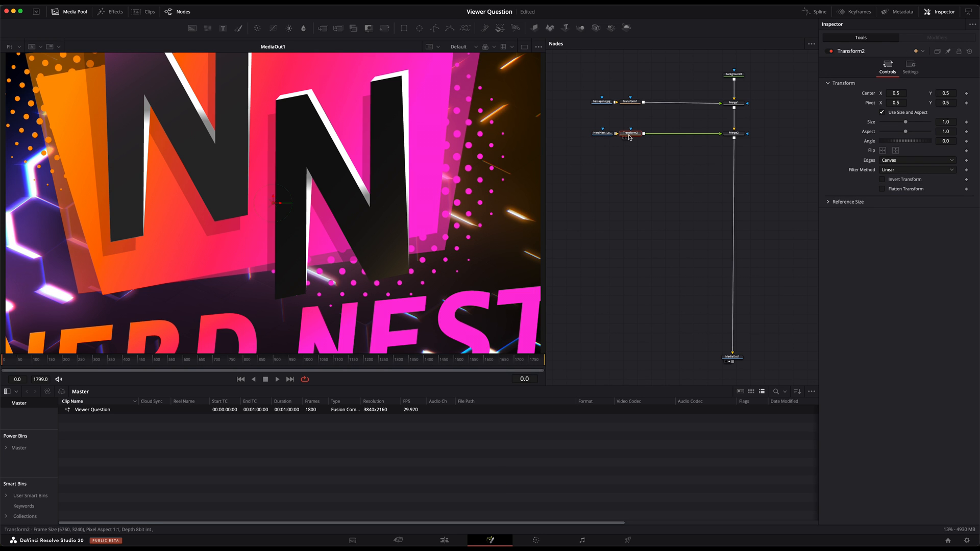
Scale the NerdNest logo down with Transform2 and place it at the left side of the frame, roughly mid-height
{"action": "left_click", "coordinate": [598, 134]}
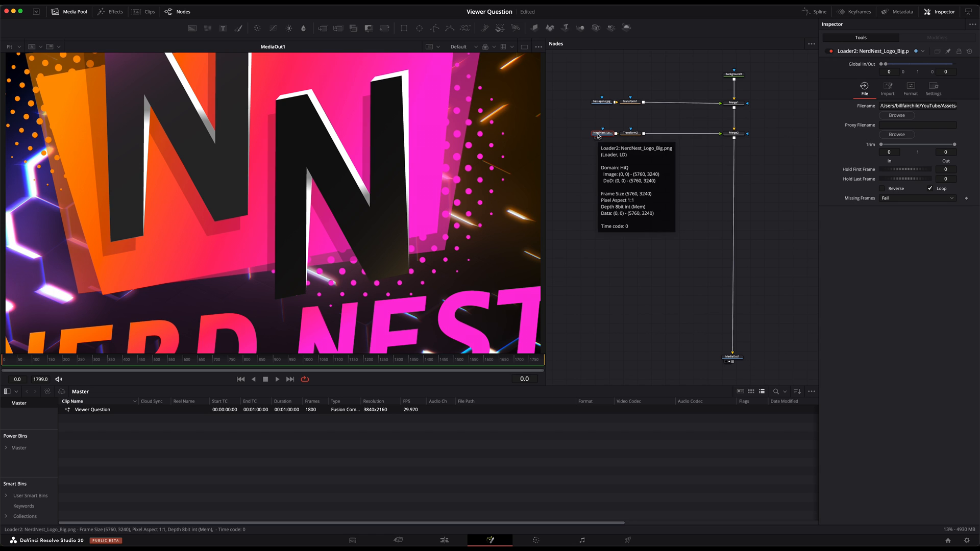
{"action": "left_click", "coordinate": [632, 134]}
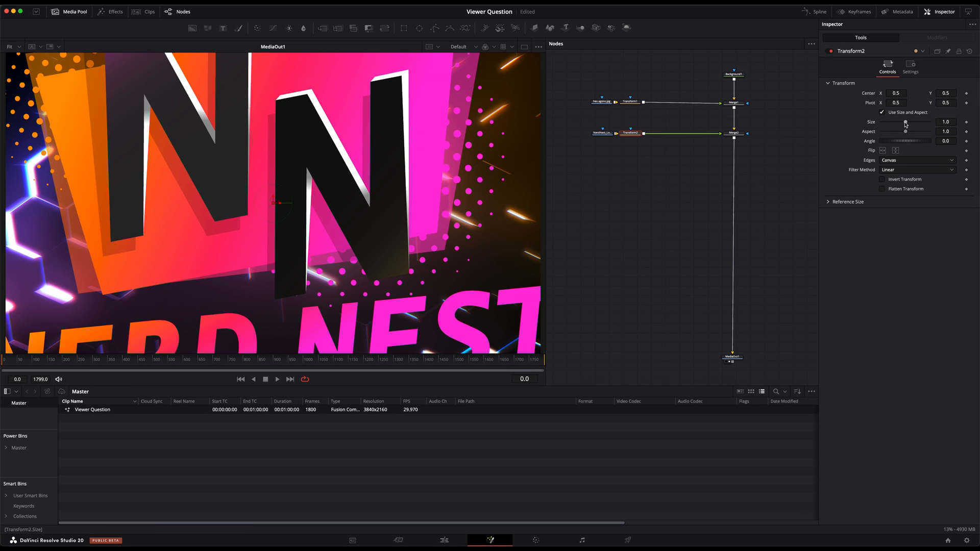
{"action": "left_click_drag", "start_coordinate": [905, 124], "coordinate": [889, 124]}
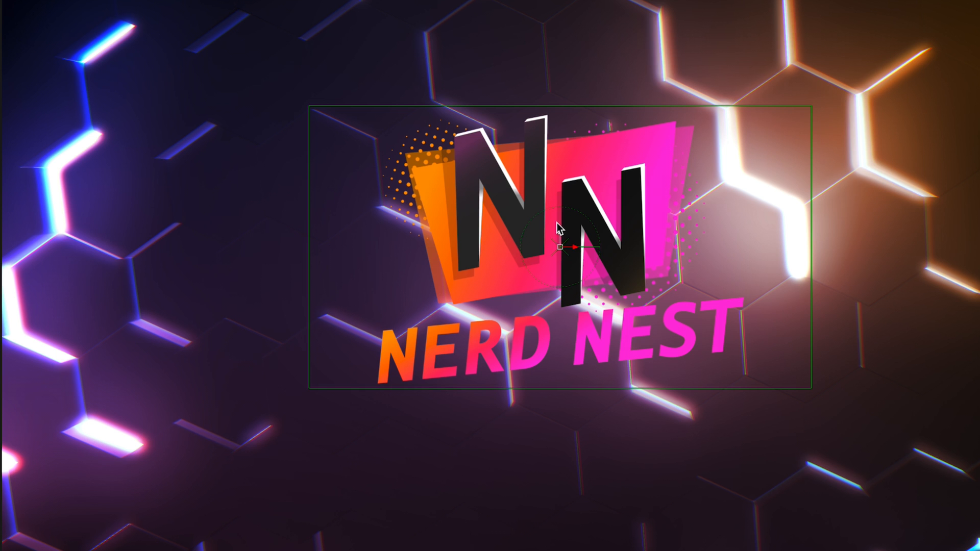
{"action": "left_click_drag", "start_coordinate": [565, 246], "coordinate": [223, 258]}
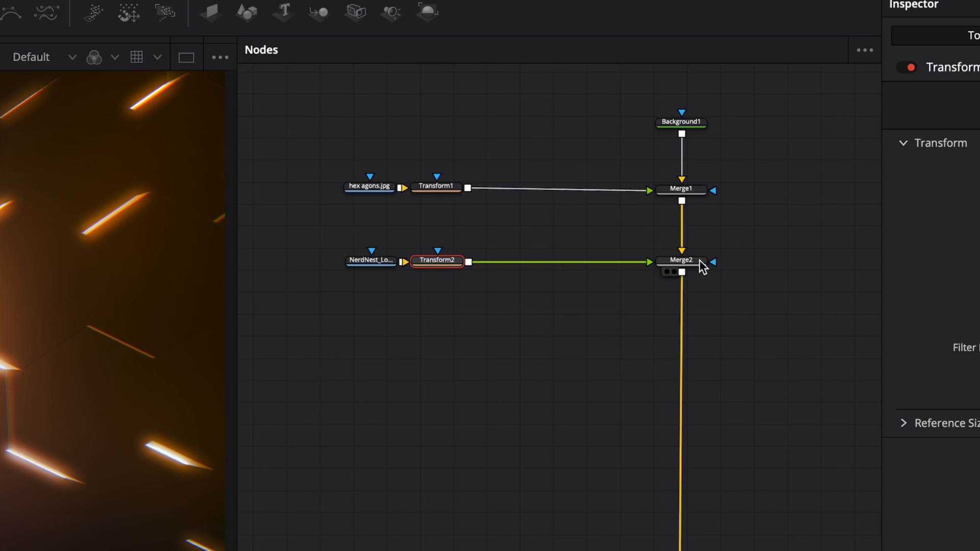
Place Transform2 close beside Merge2 in the node graph and select the NerdNest logo loader
{"action": "left_click_drag", "start_coordinate": [433, 262], "coordinate": [588, 265]}
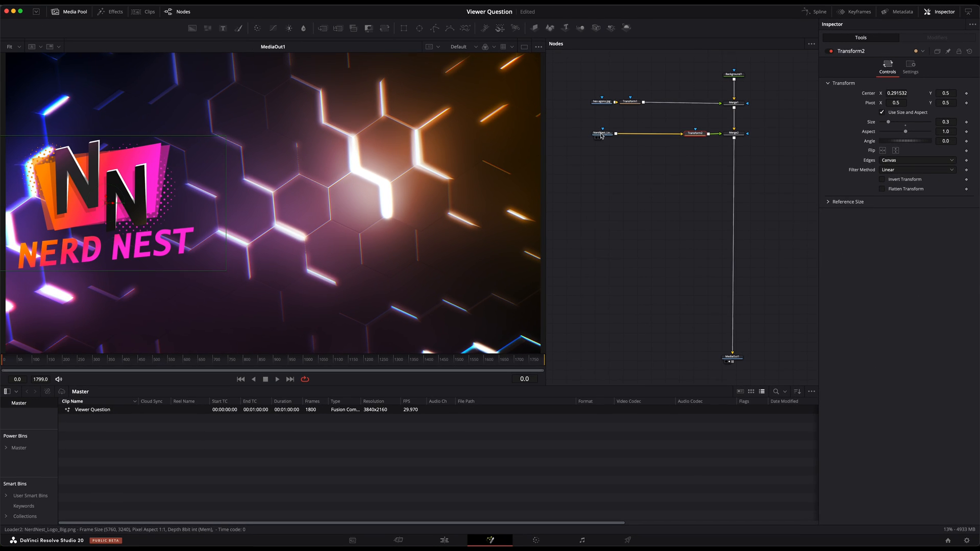
{"action": "left_click", "coordinate": [369, 261]}
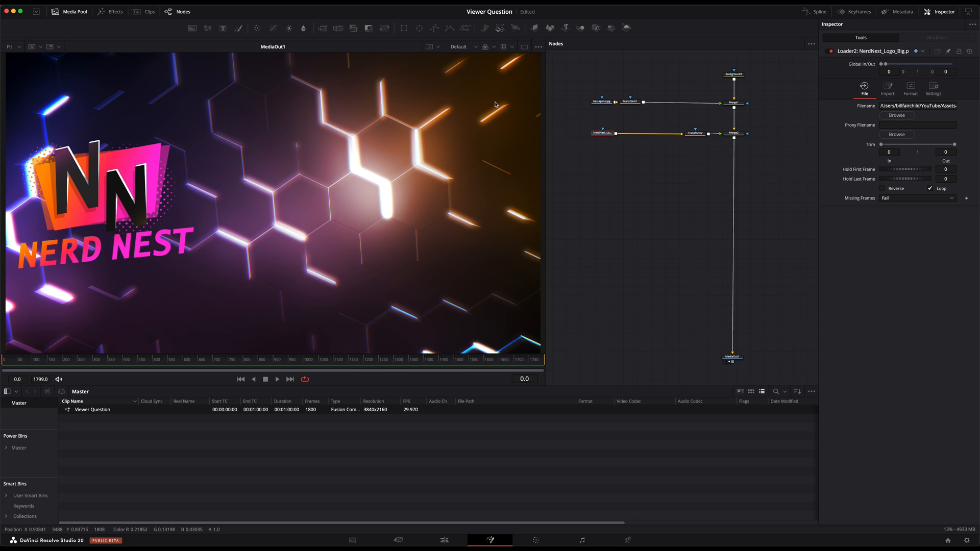
Insert a Drop Shadow node directly after the NerdNest logo loader, before Transform2
{"action": "key", "text": "shift+space"}
{"action": "type", "text": "xf"}
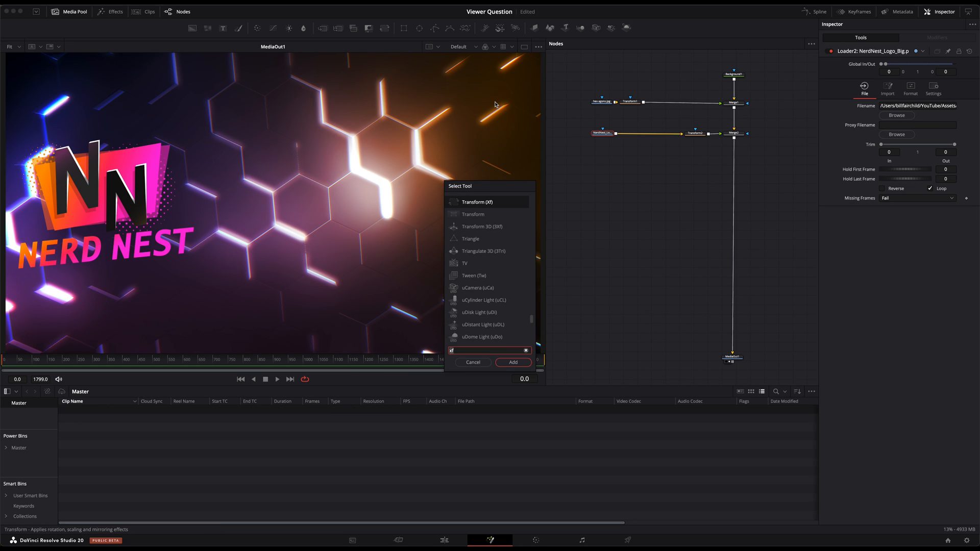
{"action": "key", "text": "BackSpace"}
{"action": "key", "text": "BackSpace"}
{"action": "type", "text": "drop"}
{"action": "key", "text": "Up"}
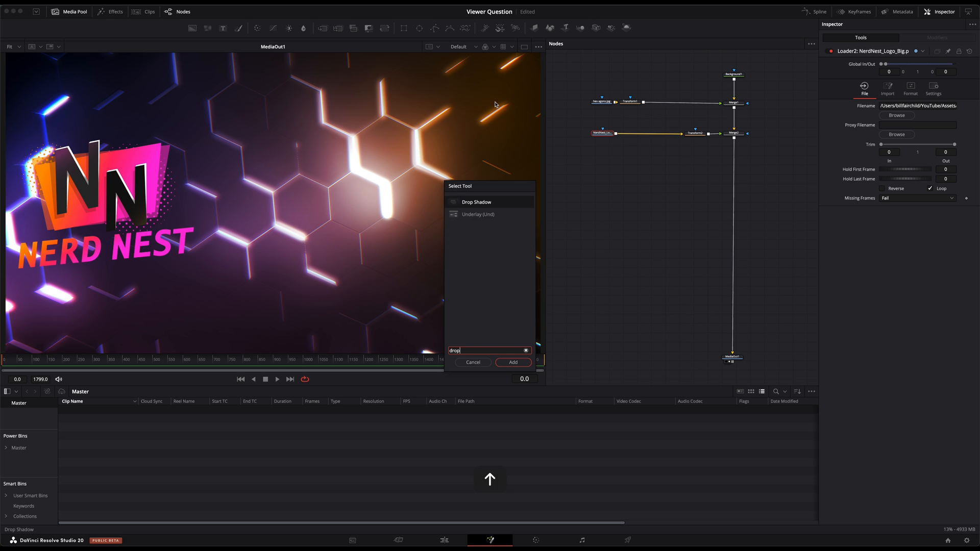
{"action": "key", "text": "Return"}
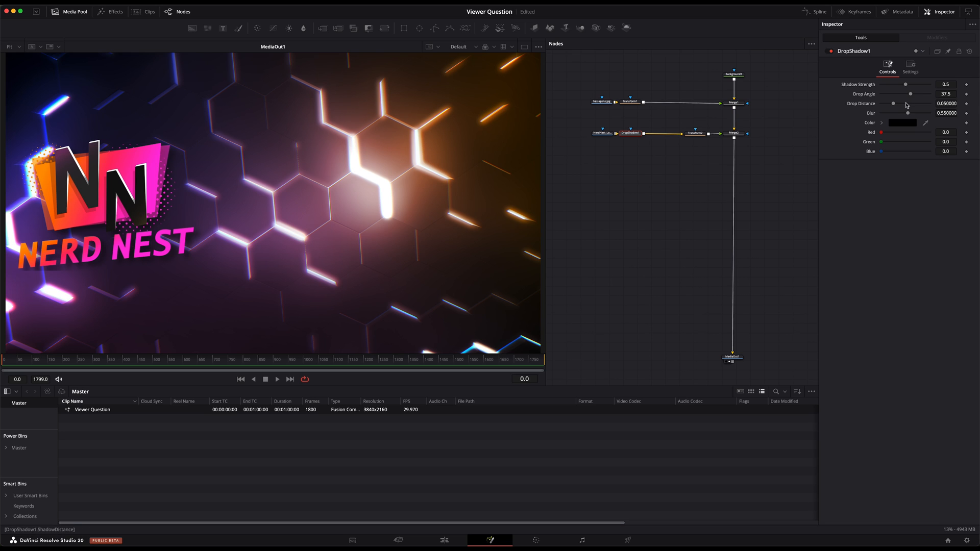
{"action": "mouse_move", "coordinate": [913, 95]}
{"action": "left_mouse_down"}
{"action": "mouse_move", "coordinate": [902, 103]}
{"action": "mouse_move", "coordinate": [908, 88]}
{"action": "left_mouse_up"}
{"action": "key", "text": "super+z"}
{"action": "left_click", "coordinate": [694, 248]}
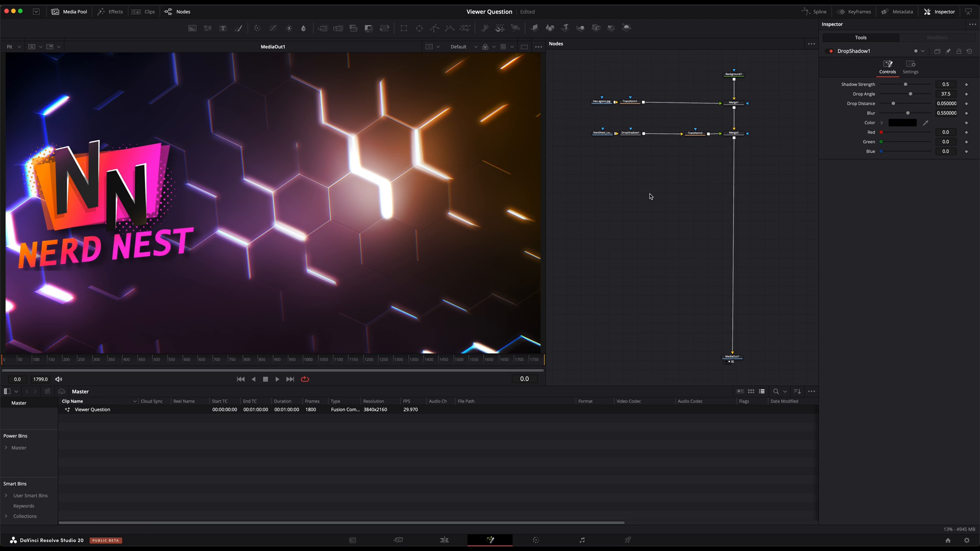
Add a MultiText (MTxt) node merged over the output of Merge2
{"action": "left_click", "coordinate": [732, 135]}
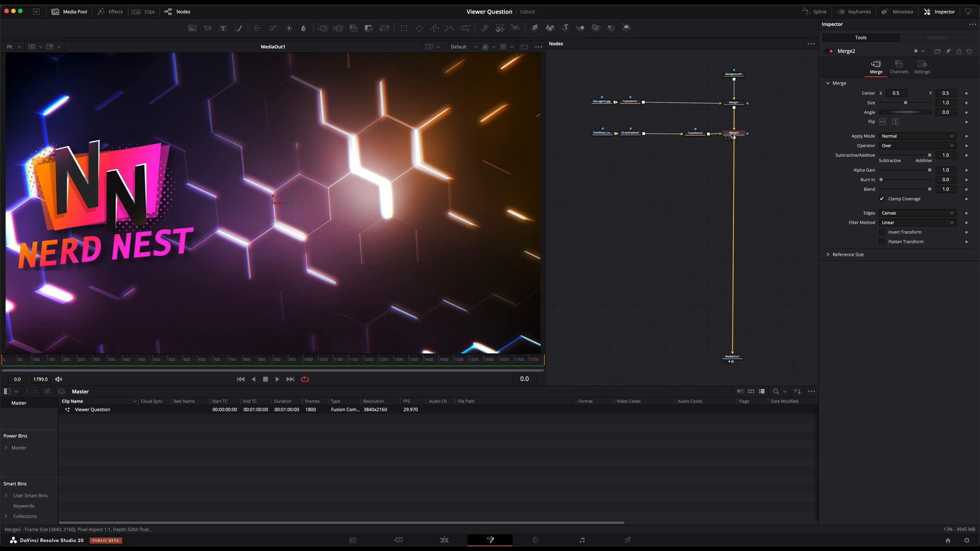
{"action": "key", "text": "shift+space"}
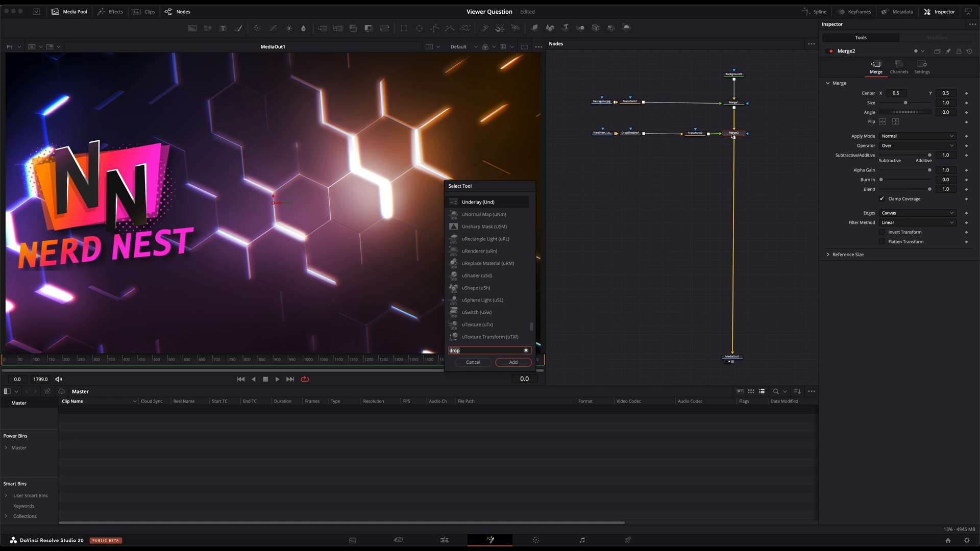
{"action": "type", "text": "mt"}
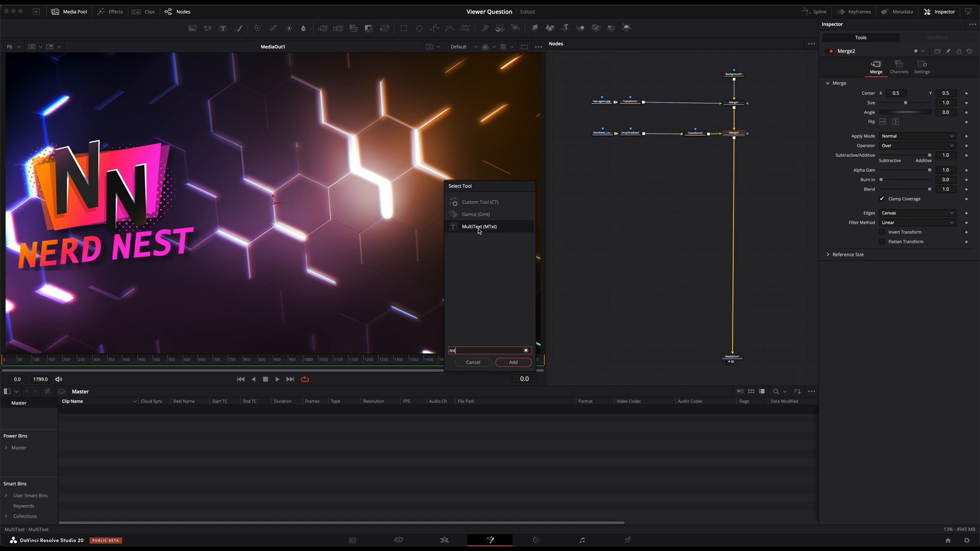
{"action": "key", "text": "Return"}
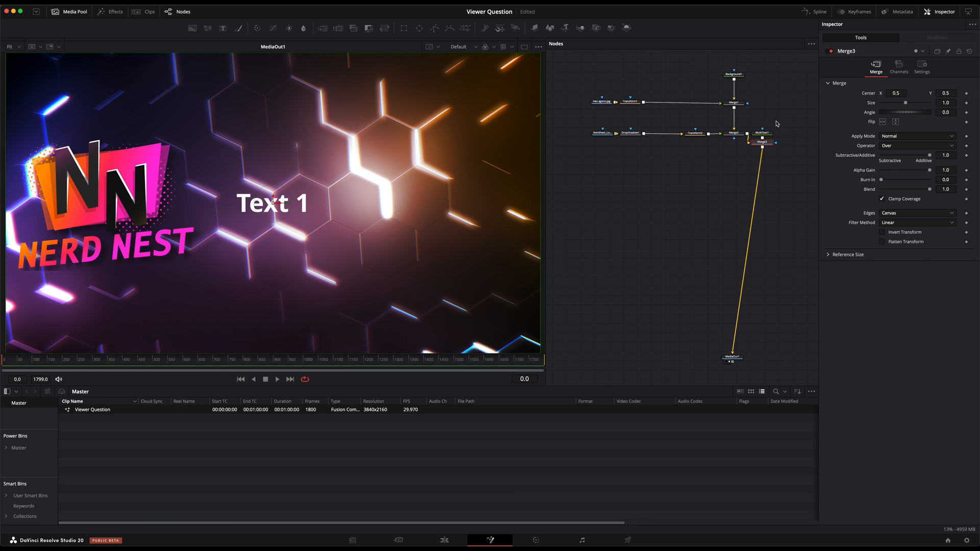
Line up Merge3 directly beneath Merge2 and MultiText1 beneath the NerdNest logo loader in the node graph
{"action": "left_click_drag", "start_coordinate": [760, 147], "coordinate": [636, 176]}
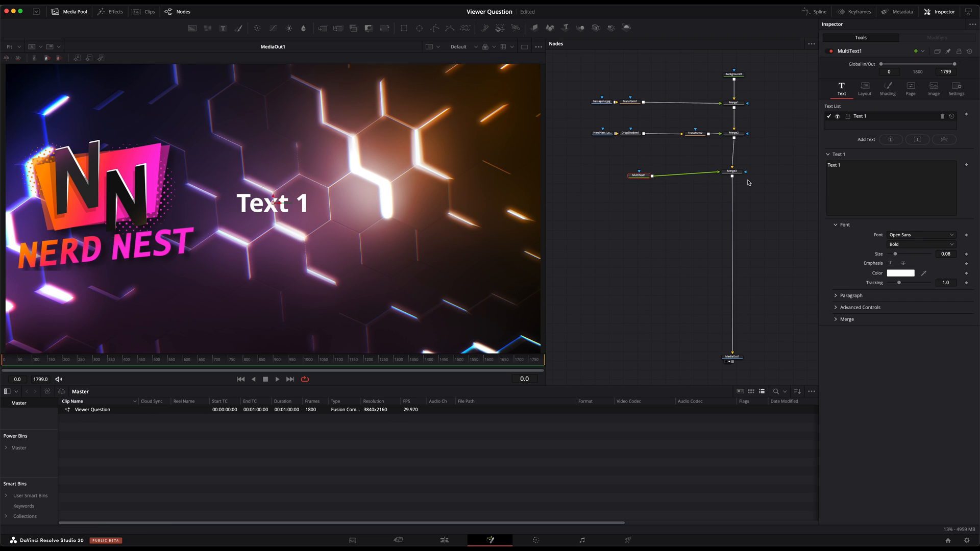
{"action": "left_click_drag", "start_coordinate": [735, 173], "coordinate": [738, 166]}
{"action": "left_click_drag", "start_coordinate": [638, 175], "coordinate": [603, 166]}
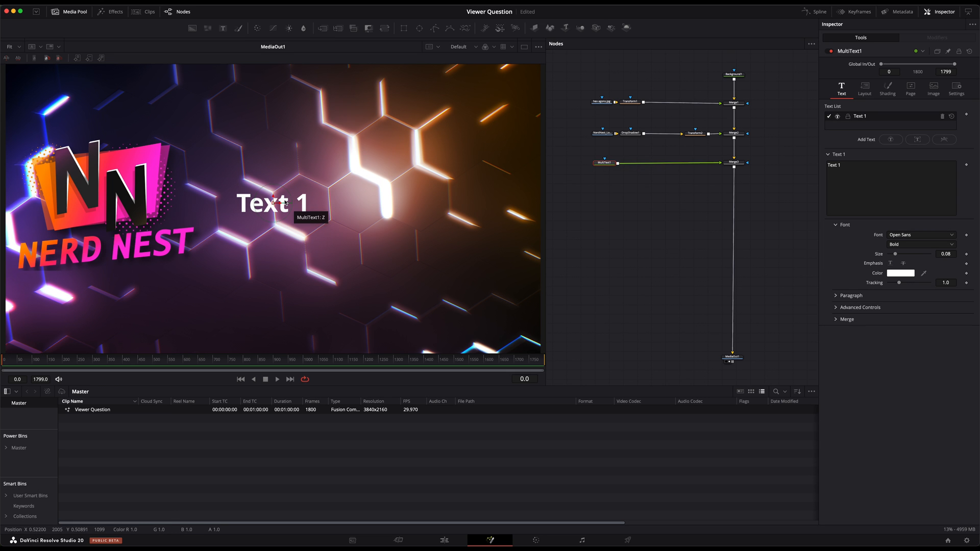
Replace the MultiText1 placeholder text with "username" and set its font to Archivo Condensed
{"action": "left_click", "coordinate": [847, 166]}
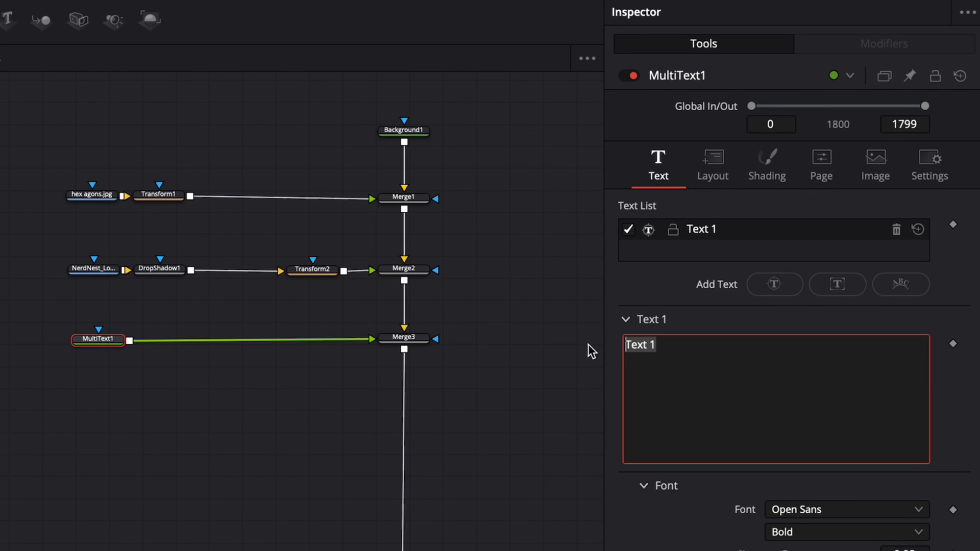
{"action": "type", "text": "user"}
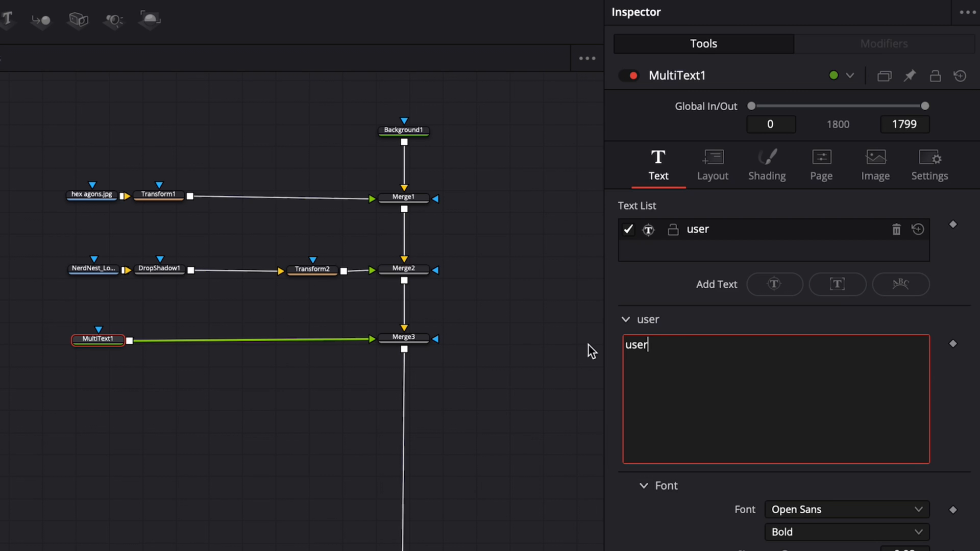
{"action": "type", "text": "name"}
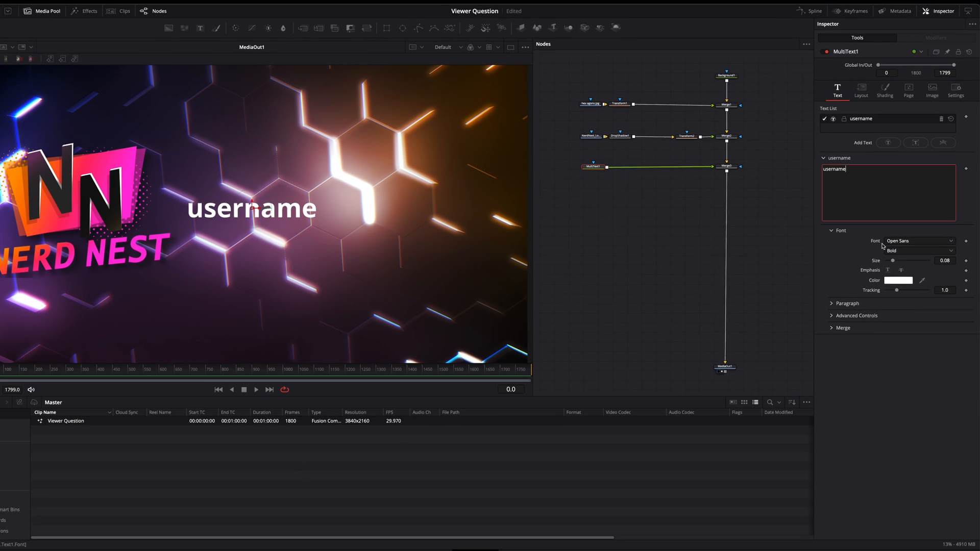
{"action": "left_click", "coordinate": [868, 482]}
{"action": "scroll", "coordinate": [924, 270], "scroll_direction": "up", "scroll_amount": 20}
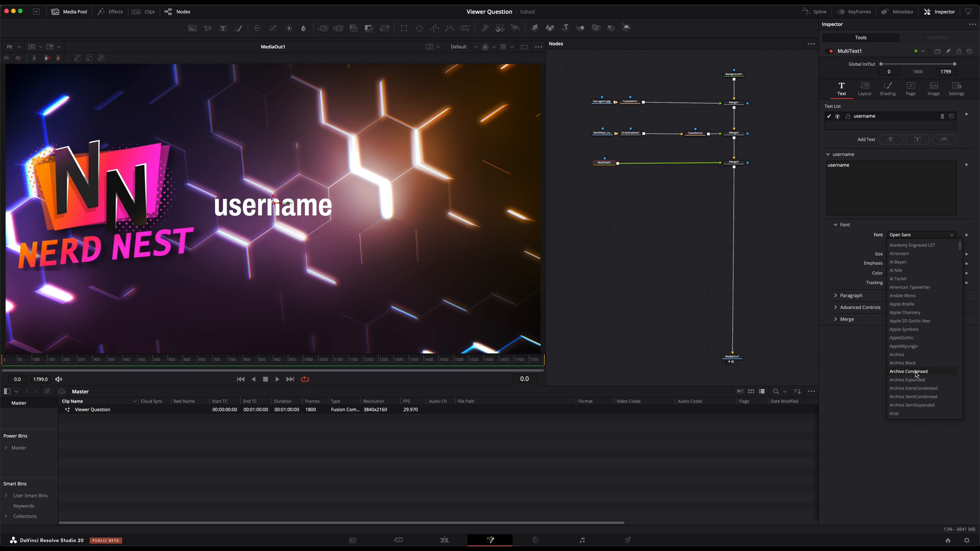
{"action": "left_click", "coordinate": [917, 372]}
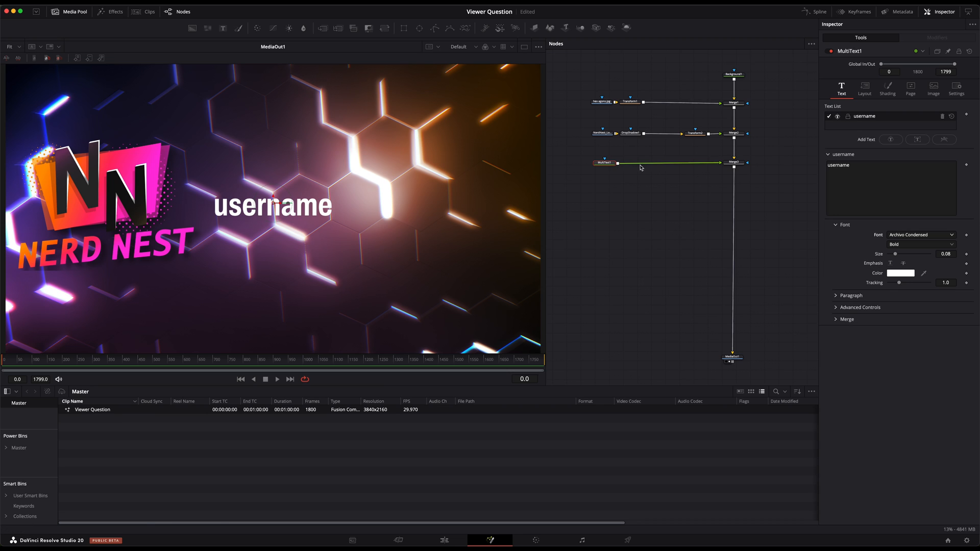
Place the username text in the lower-right area of the frame at size 0.06 with a leading hyphen
{"action": "left_click_drag", "start_coordinate": [282, 203], "coordinate": [456, 305]}
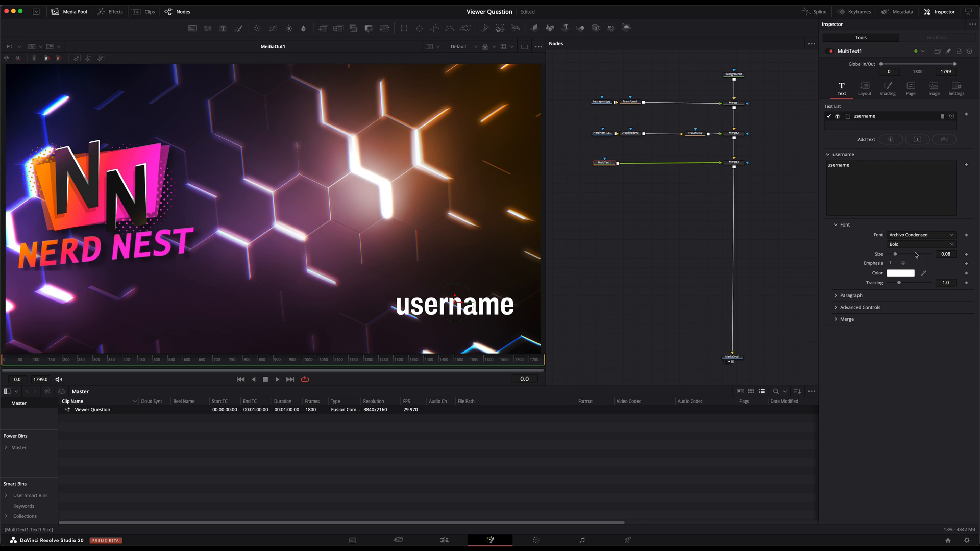
{"action": "left_click_drag", "start_coordinate": [946, 254], "coordinate": [858, 253]}
{"action": "left_click_drag", "start_coordinate": [455, 299], "coordinate": [455, 306]}
{"action": "left_click", "coordinate": [827, 171]}
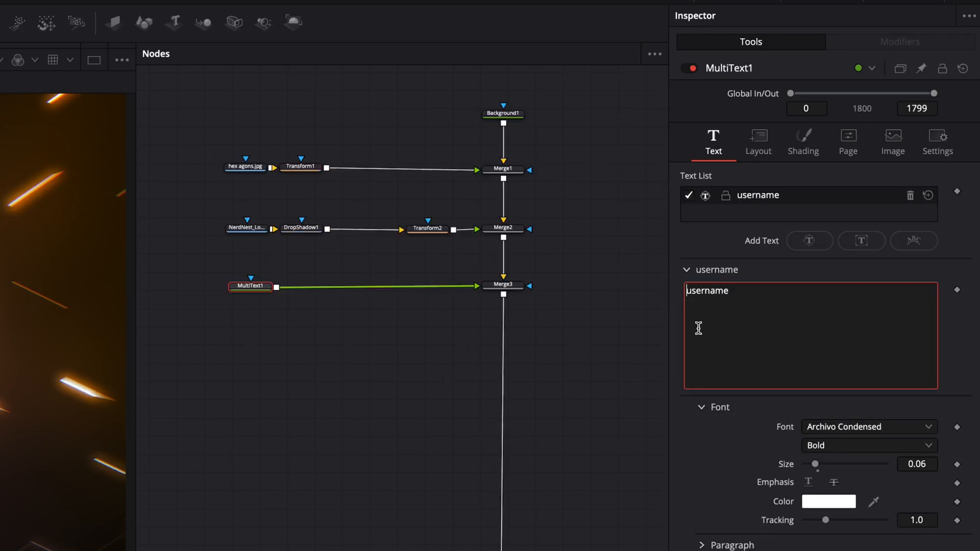
{"action": "type", "text": "-"}
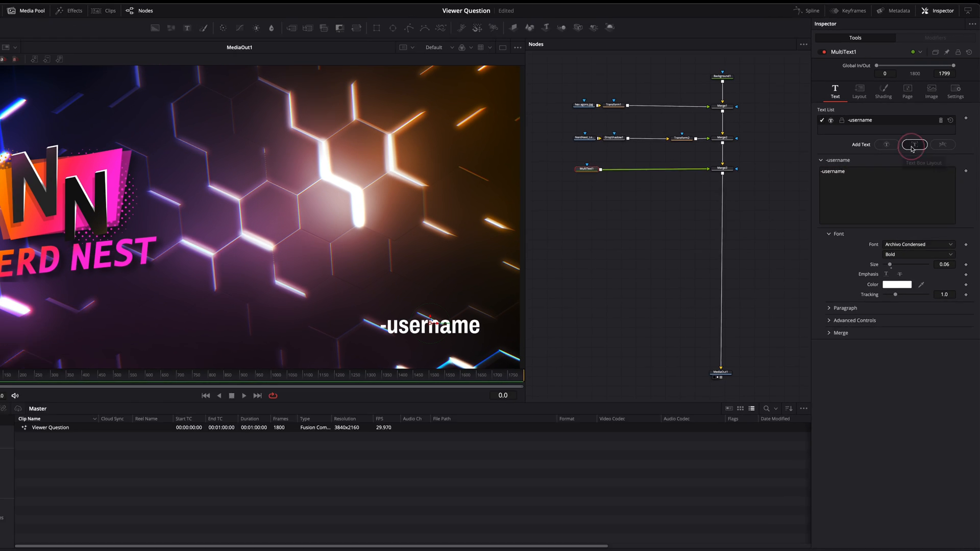
Add a boxed text element over the right half of the frame and replace its text with the copied two-sentence Lorem ipsum passage
{"action": "left_click", "coordinate": [838, 284]}
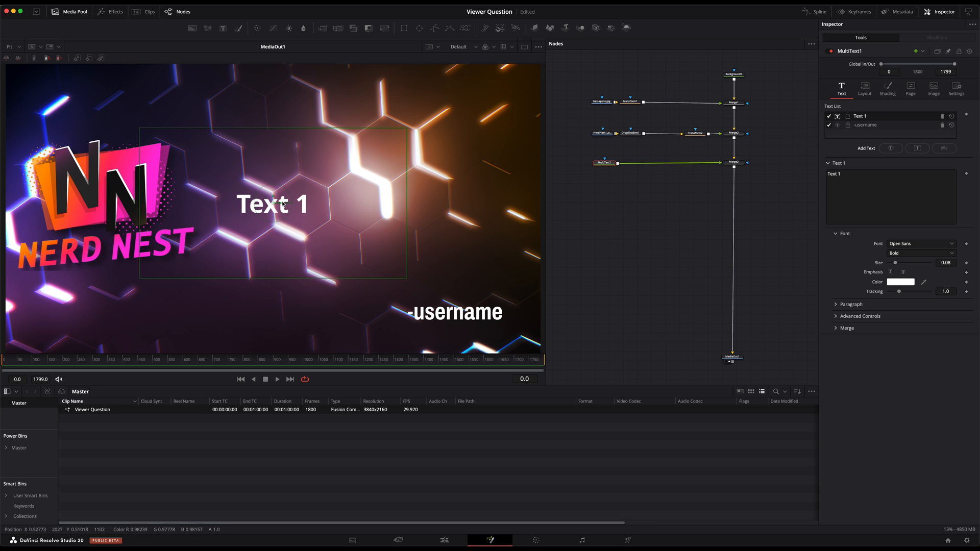
{"action": "left_click_drag", "start_coordinate": [279, 206], "coordinate": [403, 204]}
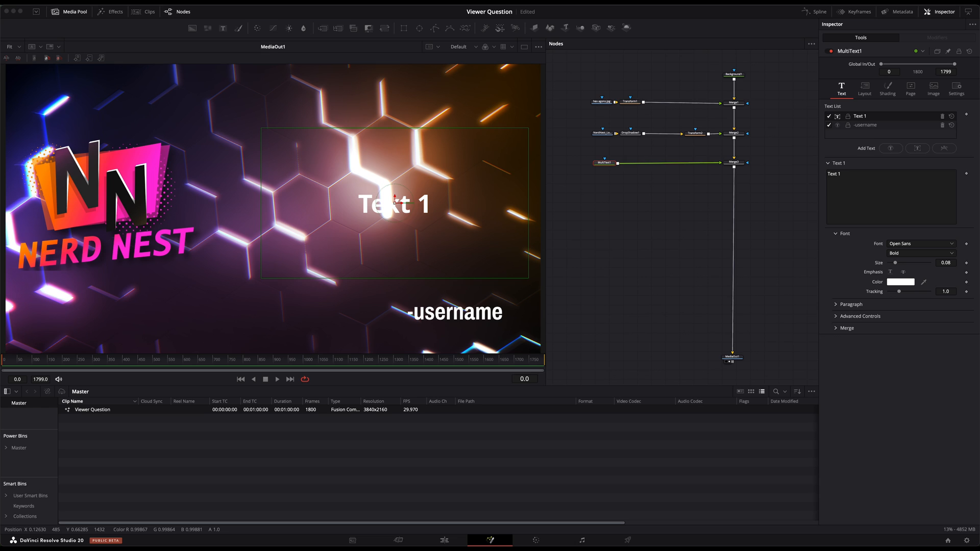
{"action": "key", "text": "super+c"}
{"action": "left_click", "coordinate": [857, 193]}
{"action": "left_click_drag", "start_coordinate": [846, 179], "coordinate": [822, 174]}
{"action": "key", "text": "super+v"}
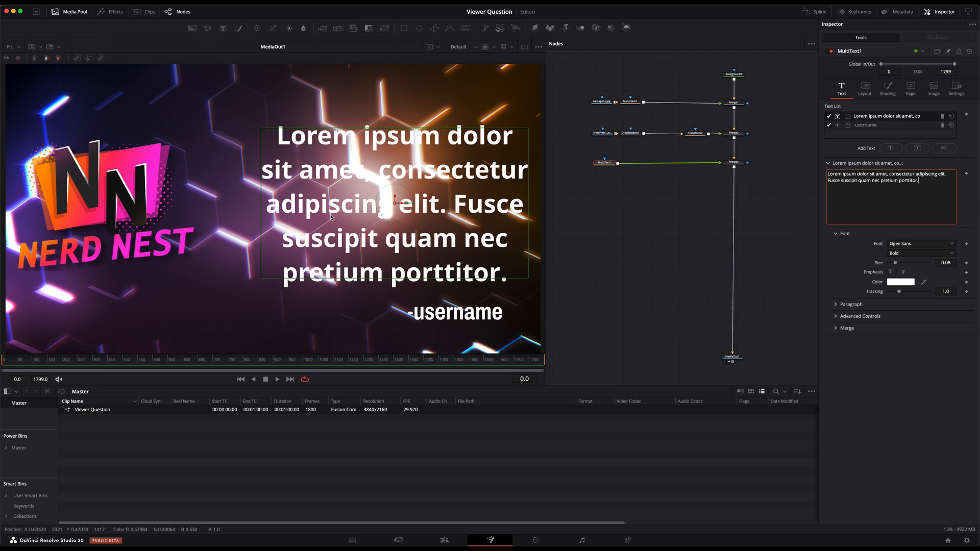
Set the font of the Lorem ipsum text to Archivo Condensed
{"action": "left_click", "coordinate": [859, 250]}
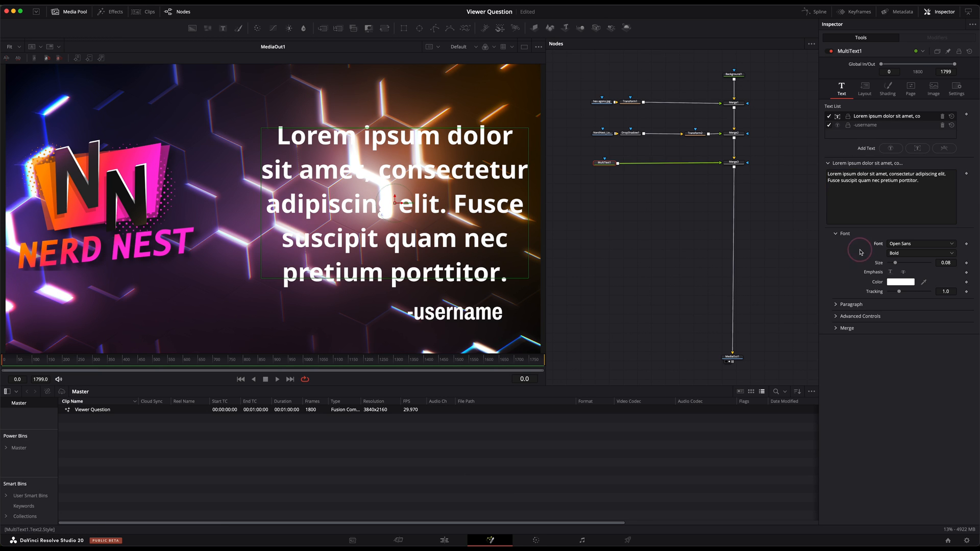
{"action": "left_click", "coordinate": [924, 247]}
{"action": "scroll", "coordinate": [912, 290], "scroll_direction": "up", "scroll_amount": 20}
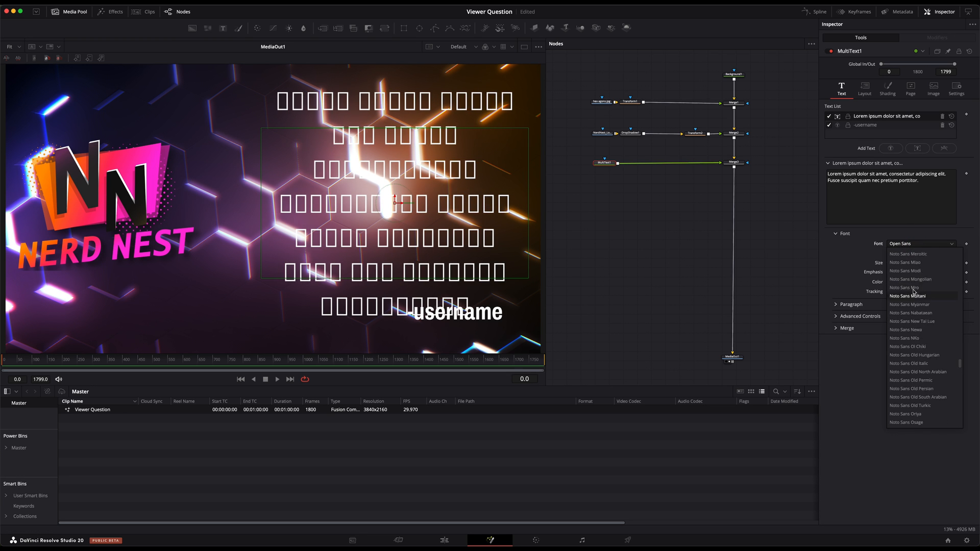
{"action": "scroll", "coordinate": [912, 290], "scroll_direction": "up", "scroll_amount": 15}
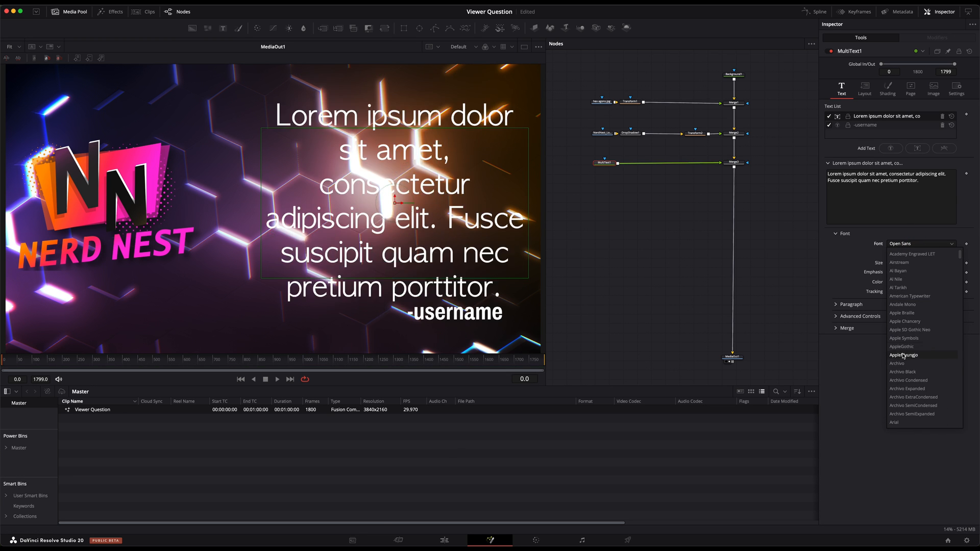
{"action": "left_click", "coordinate": [909, 381]}
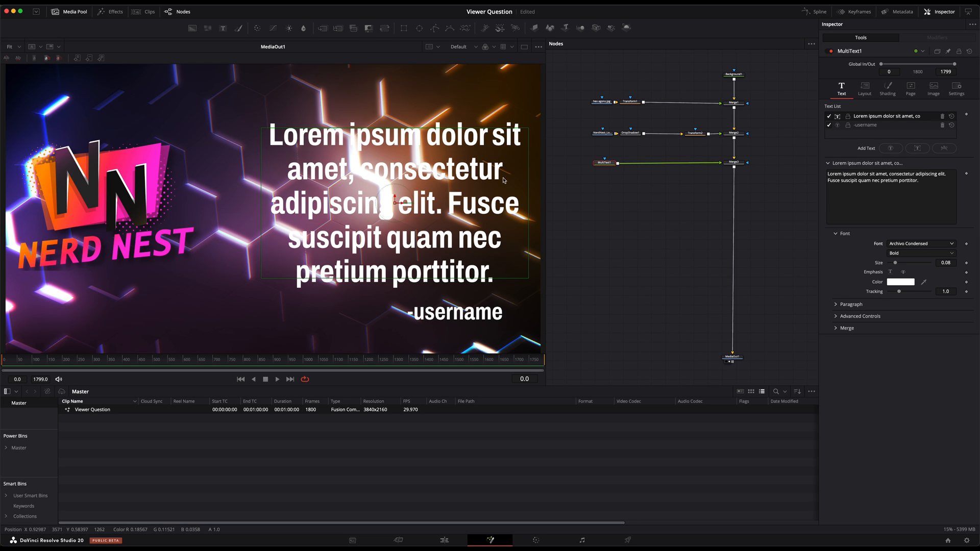
Enlarge the Lorem ipsum text box and raise it toward the frame's upper edge, and move the -username text slightly lower
{"action": "left_click_drag", "start_coordinate": [529, 170], "coordinate": [531, 170]}
{"action": "left_click_drag", "start_coordinate": [428, 128], "coordinate": [430, 83]}
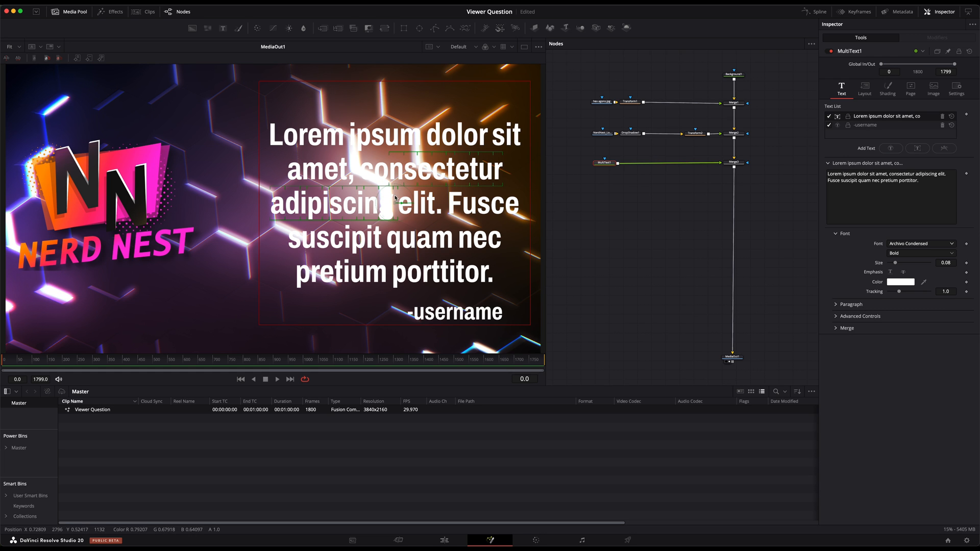
{"action": "mouse_move", "coordinate": [393, 200]}
{"action": "left_mouse_down"}
{"action": "mouse_move", "coordinate": [396, 170]}
{"action": "mouse_move", "coordinate": [397, 184]}
{"action": "left_mouse_up"}
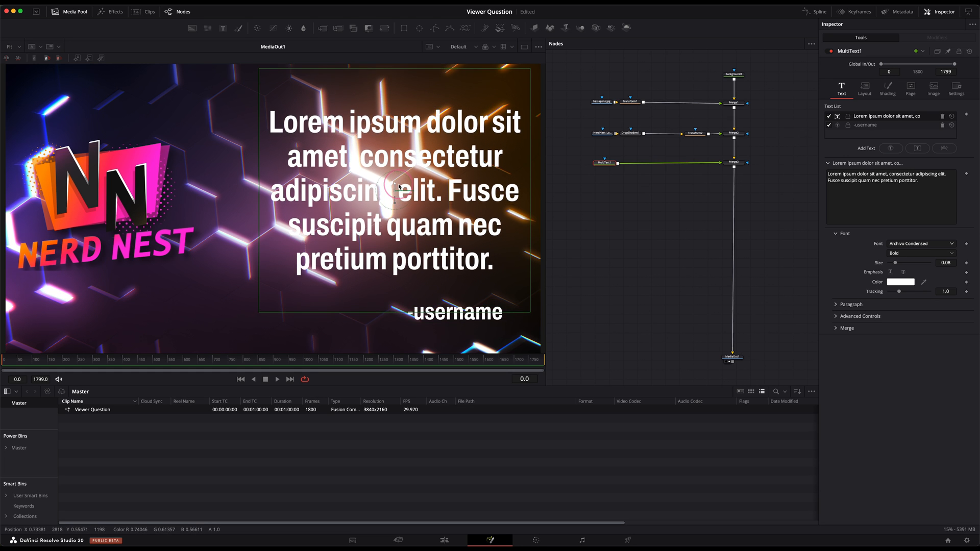
{"action": "left_click", "coordinate": [865, 115]}
{"action": "left_click", "coordinate": [869, 127]}
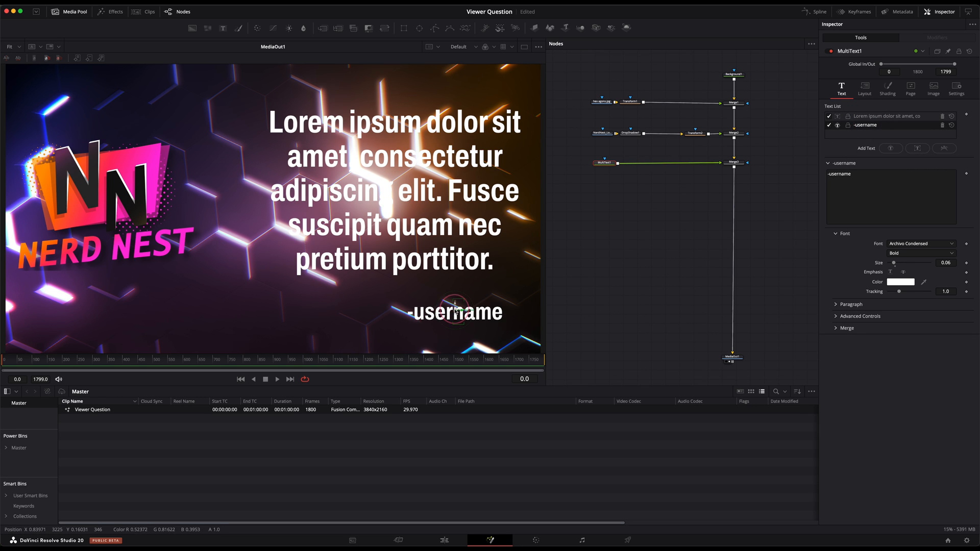
{"action": "left_click_drag", "start_coordinate": [456, 306], "coordinate": [456, 318]}
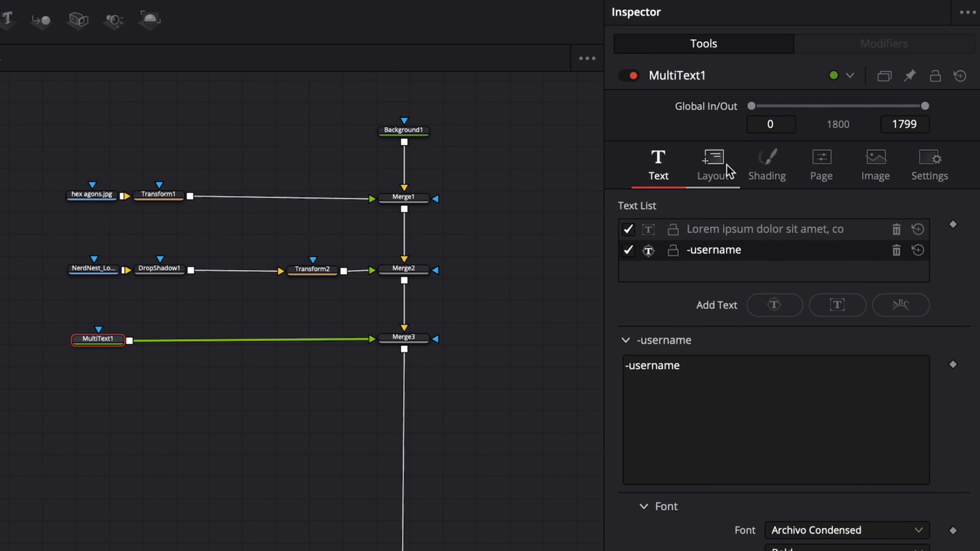
Enable the shadow in the shading of both the -username text and the Lorem ipsum text
{"action": "left_click", "coordinate": [776, 155]}
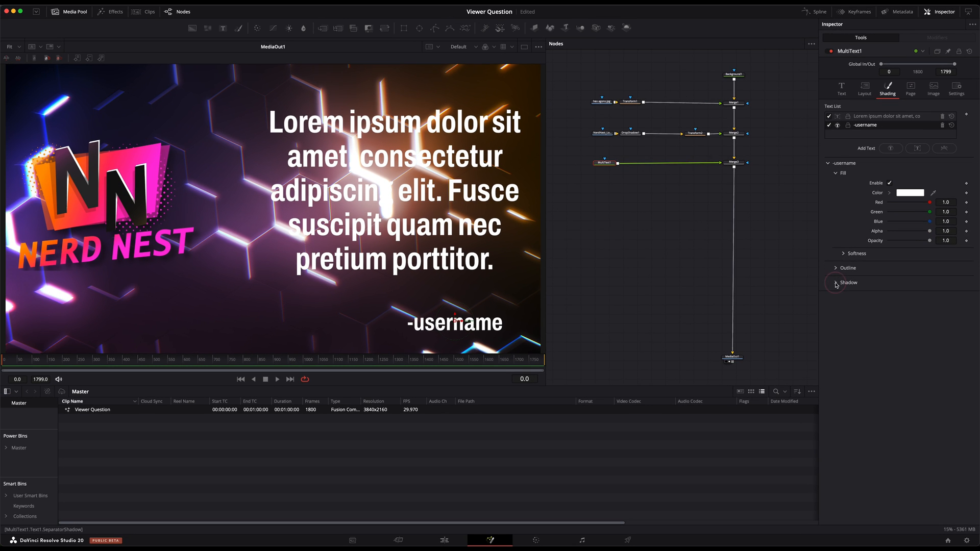
{"action": "left_click", "coordinate": [837, 285]}
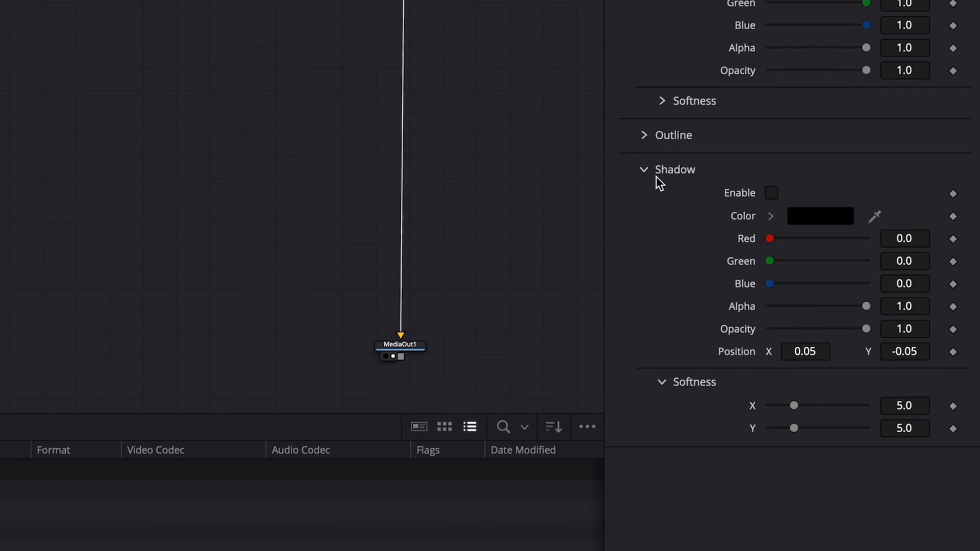
{"action": "left_click", "coordinate": [772, 194]}
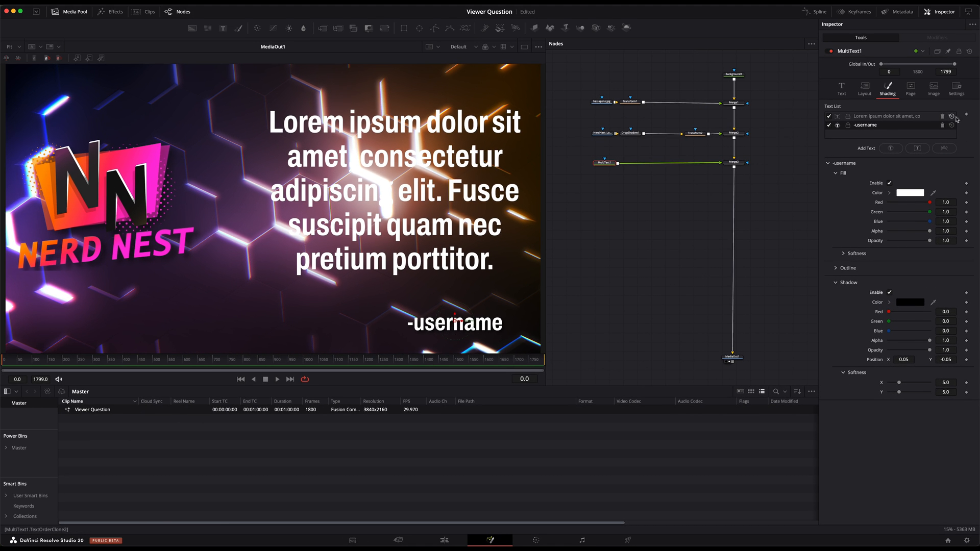
{"action": "left_click", "coordinate": [904, 117]}
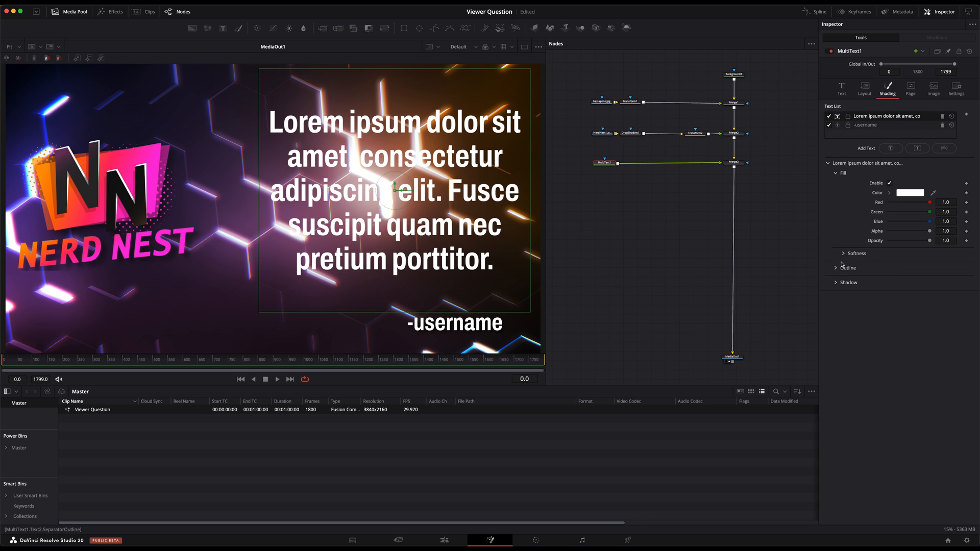
{"action": "left_click", "coordinate": [836, 284]}
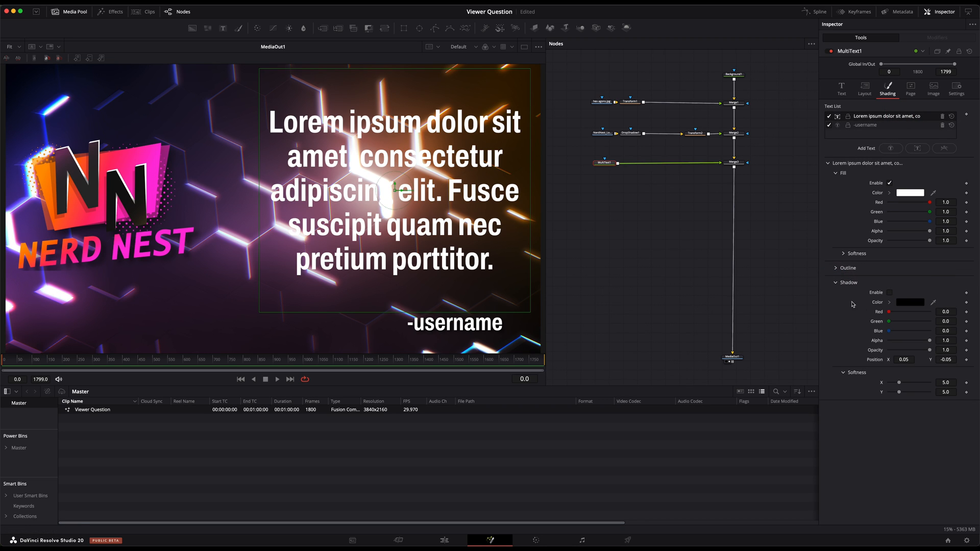
{"action": "left_click", "coordinate": [889, 293]}
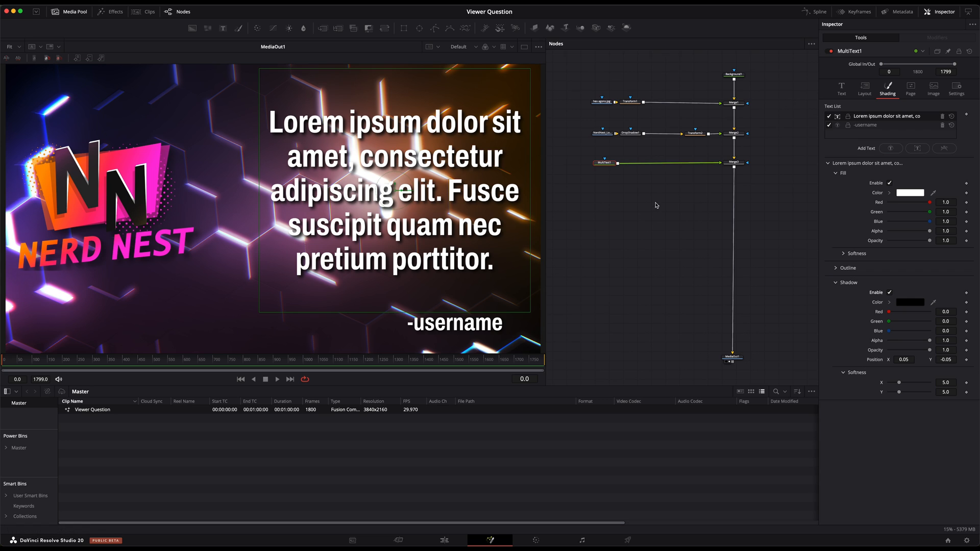
Open the outline shading settings of the Lorem ipsum text
{"action": "left_click", "coordinate": [872, 124]}
{"action": "left_click", "coordinate": [871, 117]}
{"action": "left_click", "coordinate": [837, 268]}
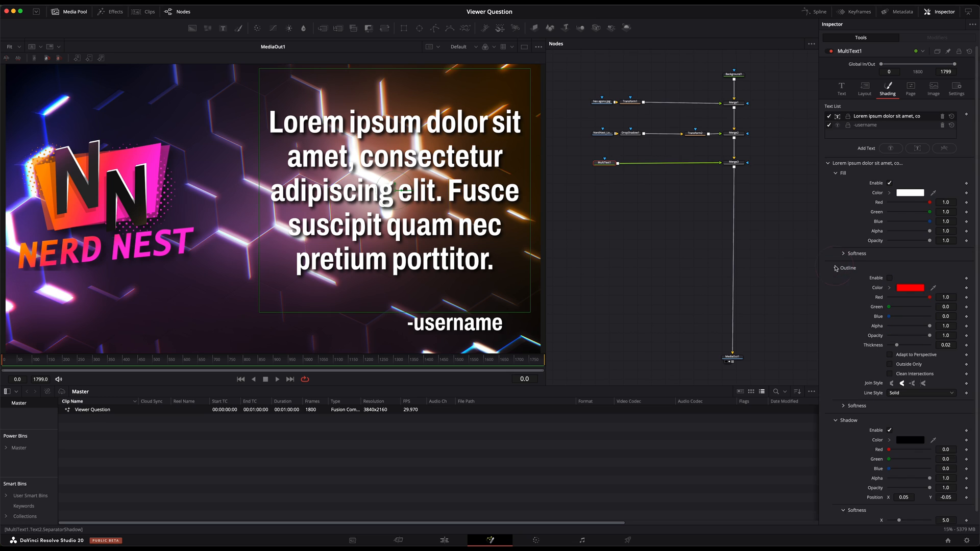
Give the Lorem ipsum text an enabled dark grey outline (0.129411 for red, green and blue) with a thickness of about 0.057
{"action": "left_click", "coordinate": [910, 290]}
{"action": "left_click", "coordinate": [566, 291]}
{"action": "left_click", "coordinate": [624, 388]}
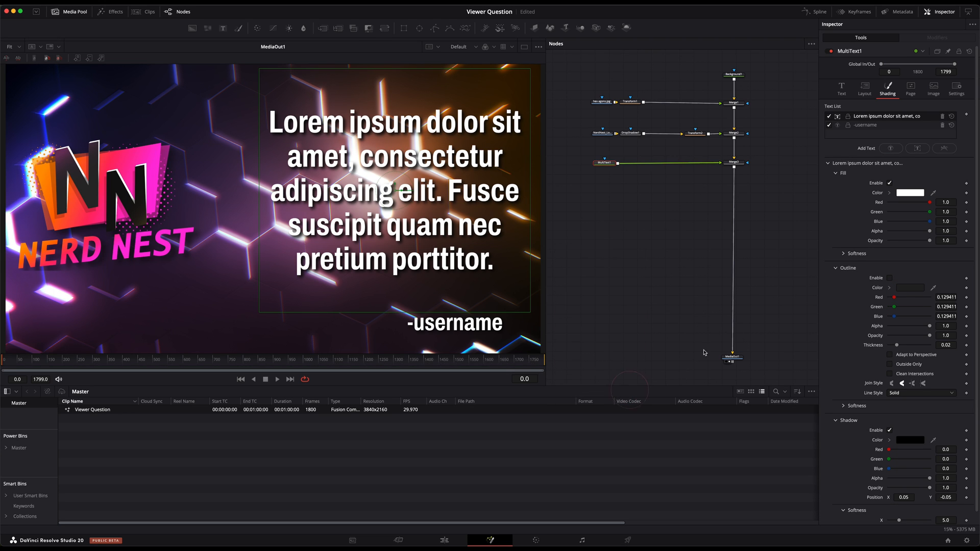
{"action": "left_click", "coordinate": [891, 278]}
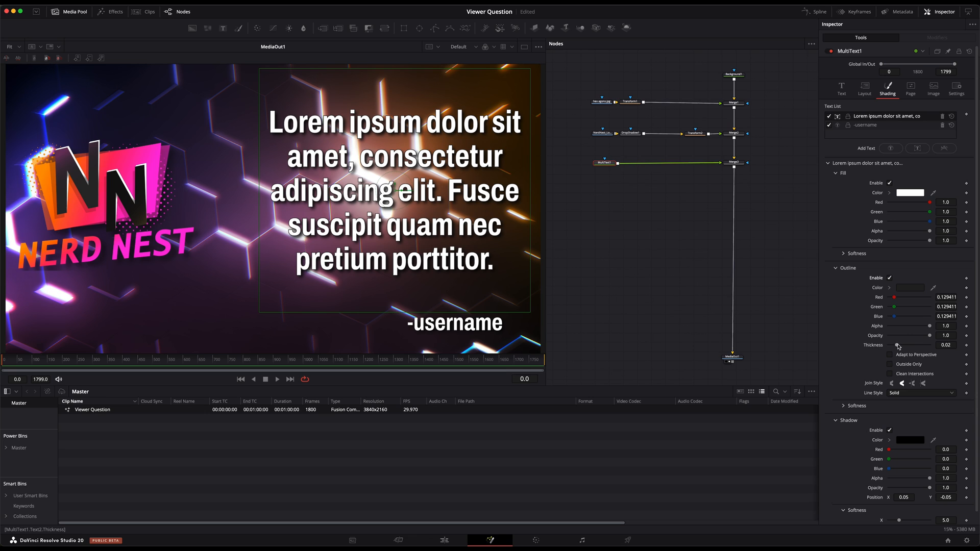
{"action": "mouse_move", "coordinate": [899, 346]}
{"action": "left_mouse_down"}
{"action": "mouse_move", "coordinate": [923, 346]}
{"action": "mouse_move", "coordinate": [913, 346]}
{"action": "left_mouse_up"}
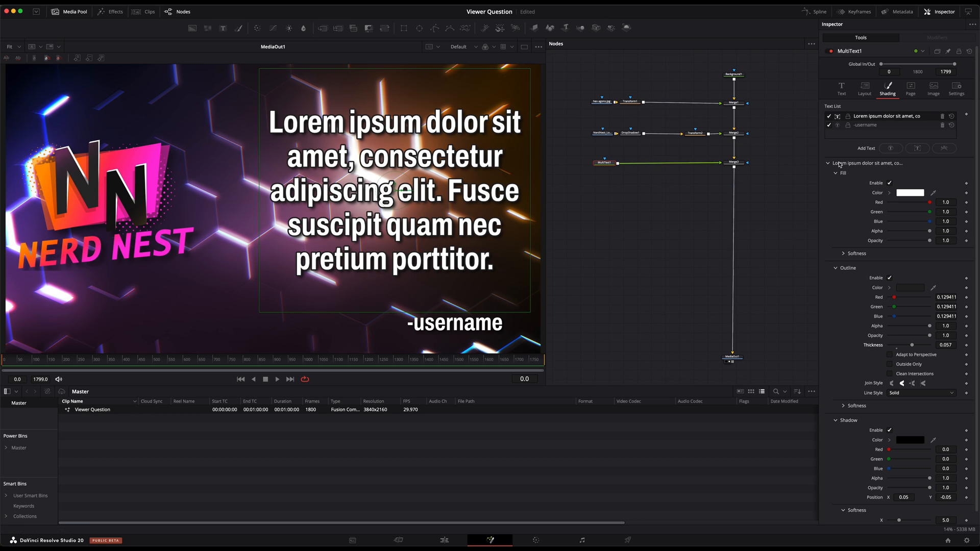
Enable a dark grey outline (0.129411 for red, green and blue) on the -username text with a thickness of about 0.075
{"action": "left_click", "coordinate": [871, 126]}
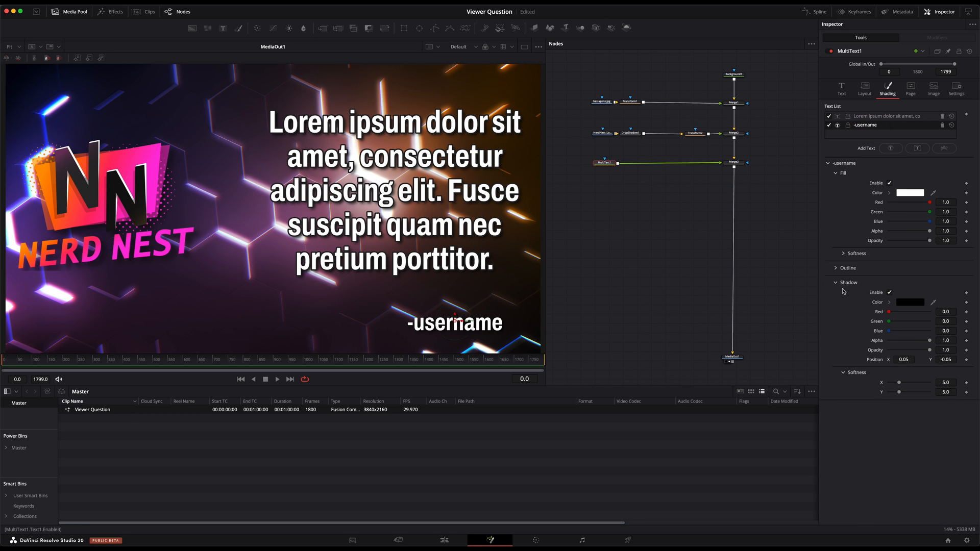
{"action": "left_click", "coordinate": [837, 269]}
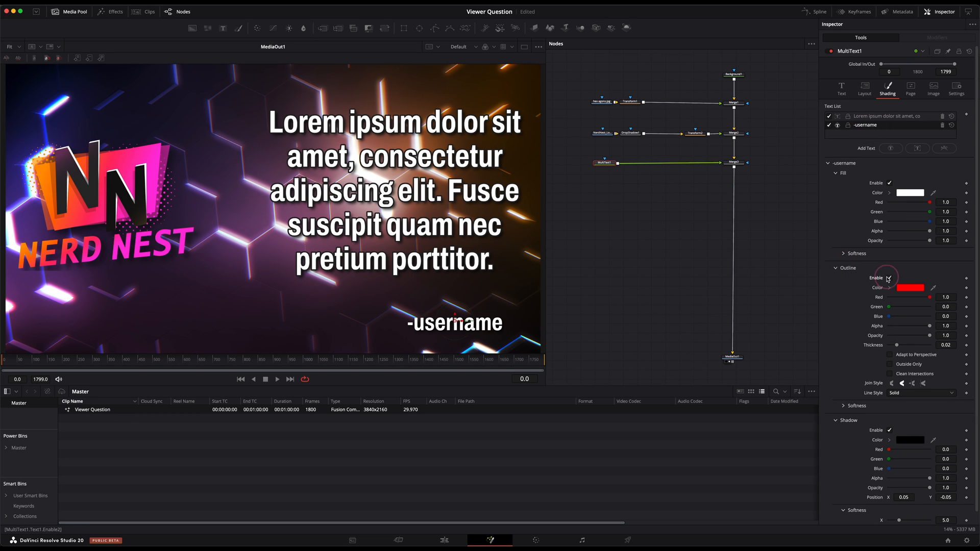
{"action": "left_click", "coordinate": [913, 288]}
{"action": "left_click", "coordinate": [566, 290]}
{"action": "left_click", "coordinate": [624, 389]}
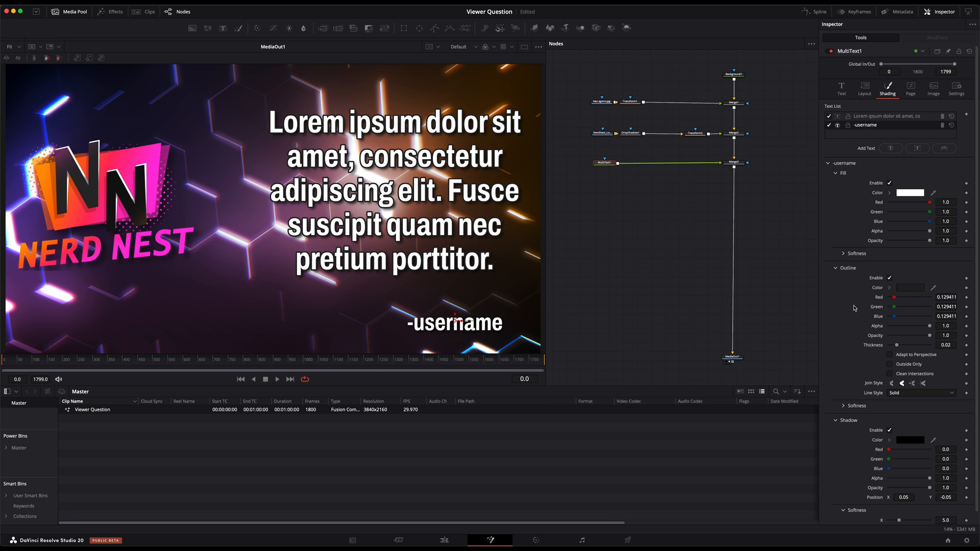
{"action": "left_click_drag", "start_coordinate": [898, 348], "coordinate": [919, 345]}
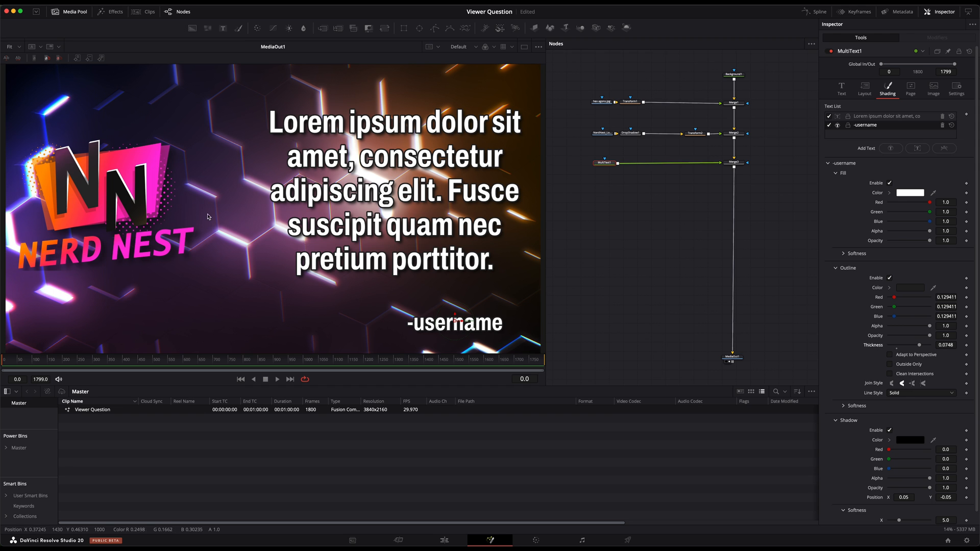
Set a starting keyframe at frame 0 for the Size of Transform1, the hexagon background's transform
{"action": "left_click", "coordinate": [631, 103]}
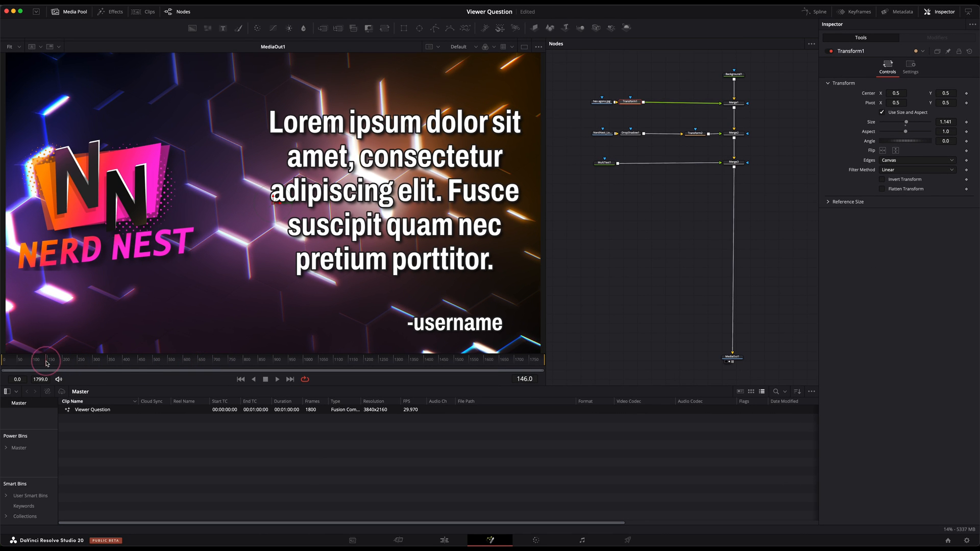
{"action": "mouse_move", "coordinate": [2, 362]}
{"action": "left_mouse_down"}
{"action": "mouse_move", "coordinate": [262, 358]}
{"action": "mouse_move", "coordinate": [1, 365]}
{"action": "left_mouse_up"}
{"action": "left_click", "coordinate": [967, 122]}
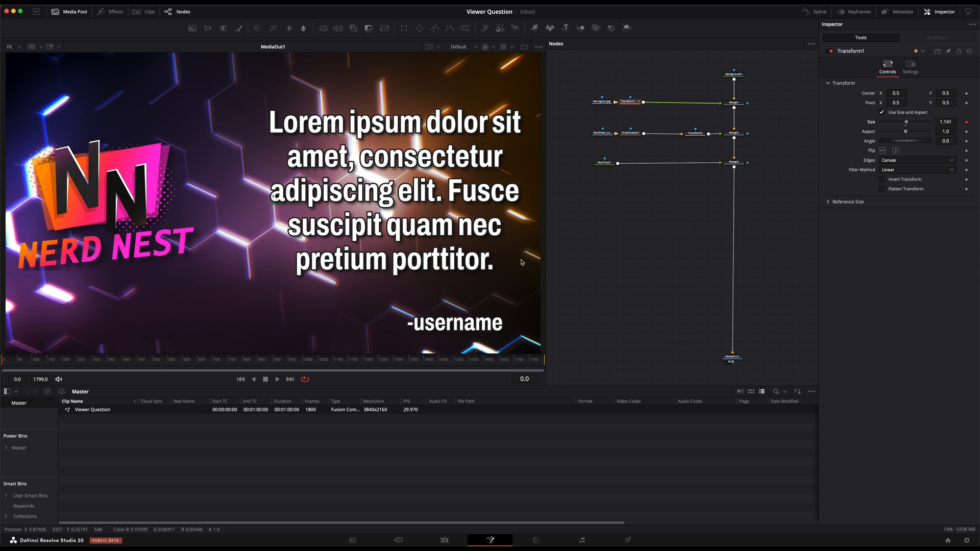
Set the hexagon background's transform Size to 1.201 at the last frame, 1799, and check the zoom midway
{"action": "left_click_drag", "start_coordinate": [225, 356], "coordinate": [556, 360]}
{"action": "left_click_drag", "start_coordinate": [946, 122], "coordinate": [968, 122]}
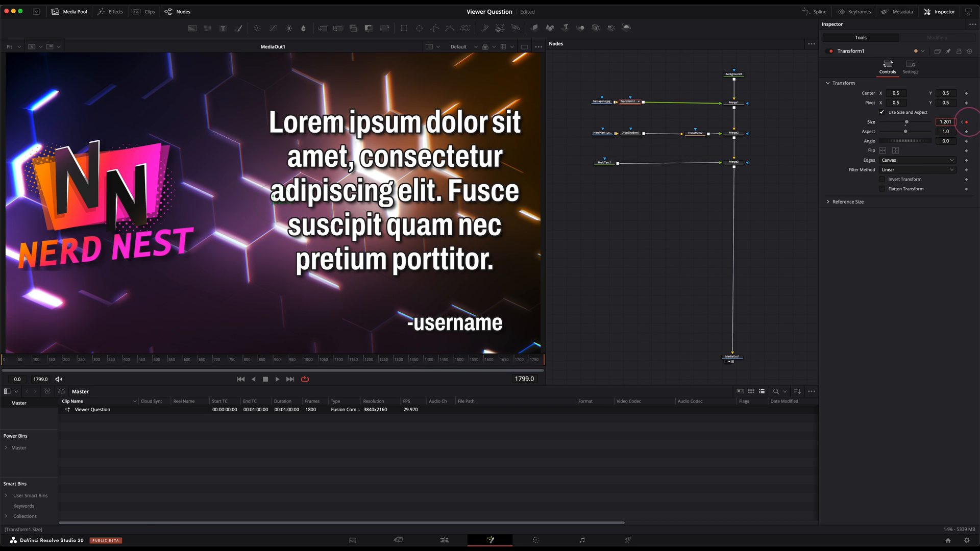
{"action": "left_click", "coordinate": [325, 363]}
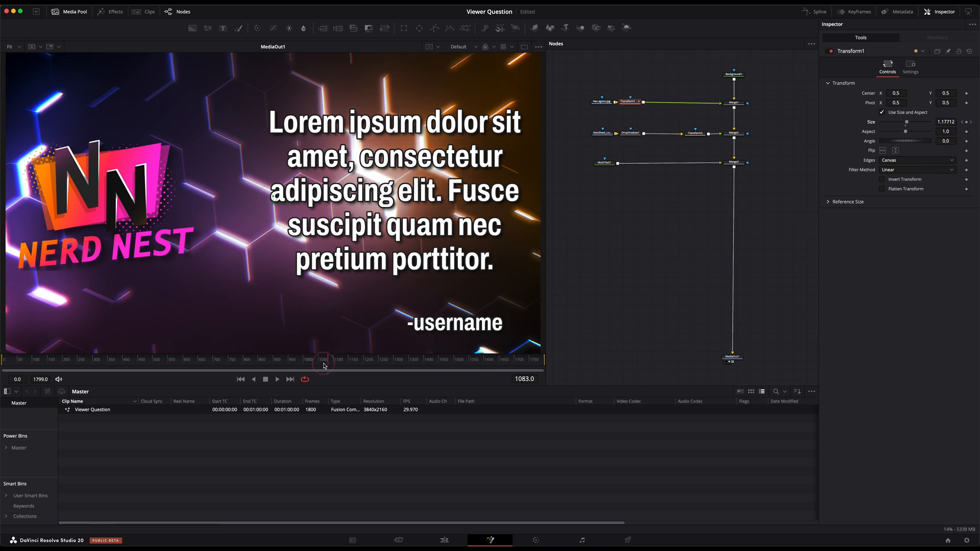